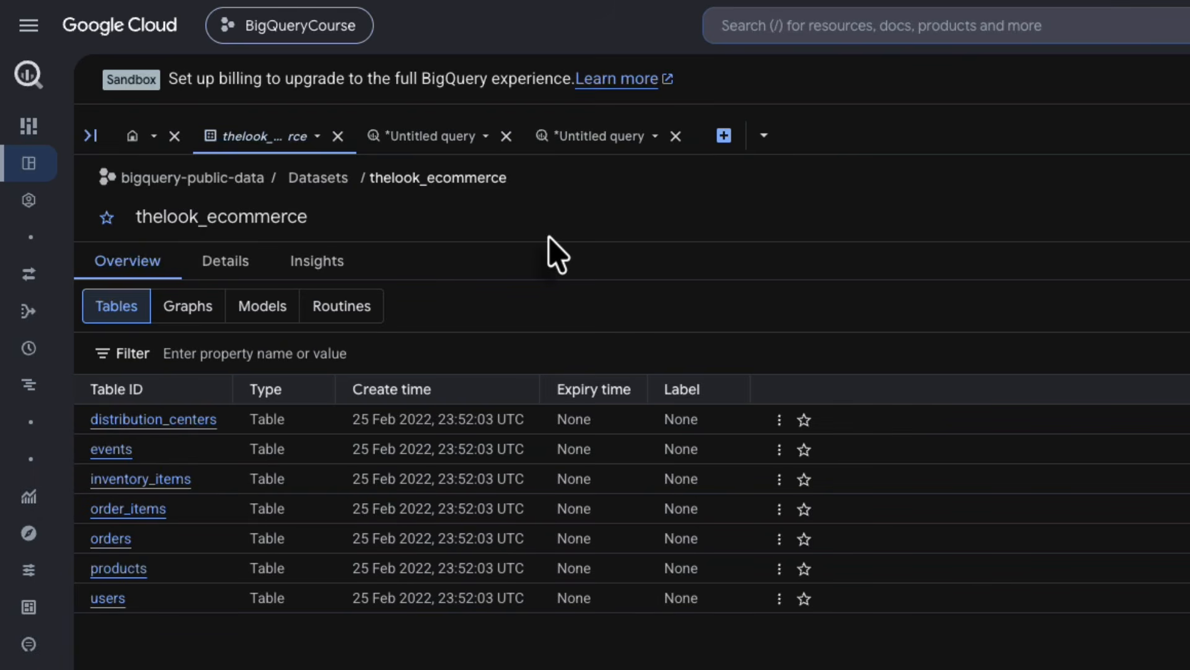
- Review the distinct country query, plus the country and order-date filters in the monthly product category sales query
click(451, 140)
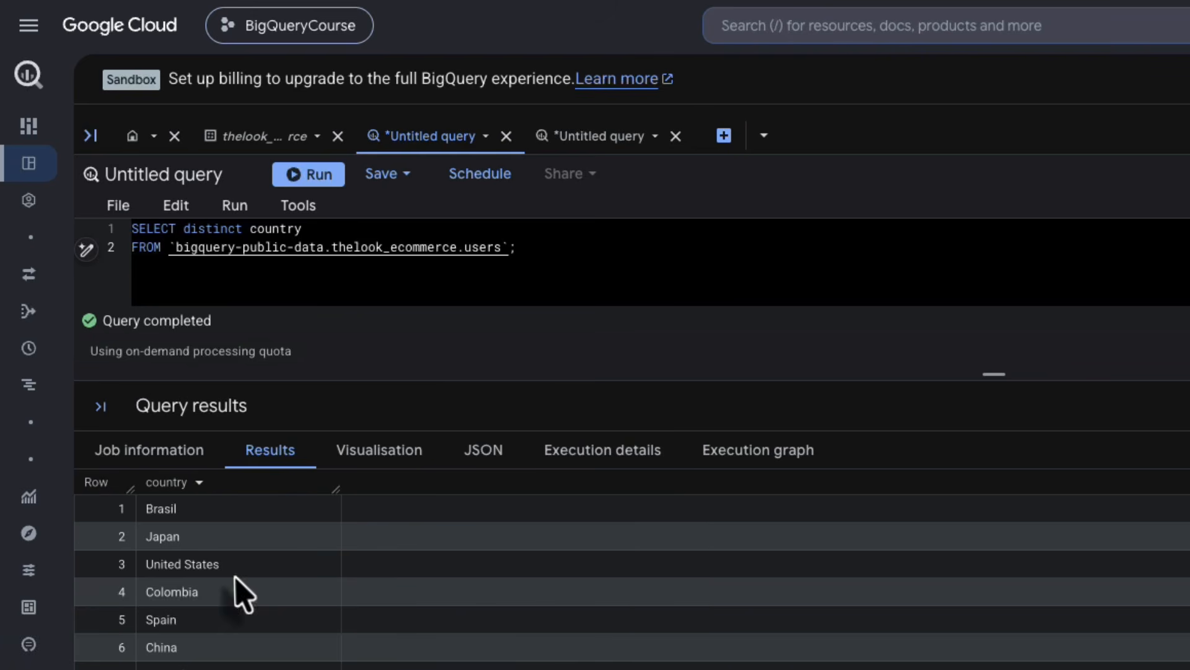
click(592, 140)
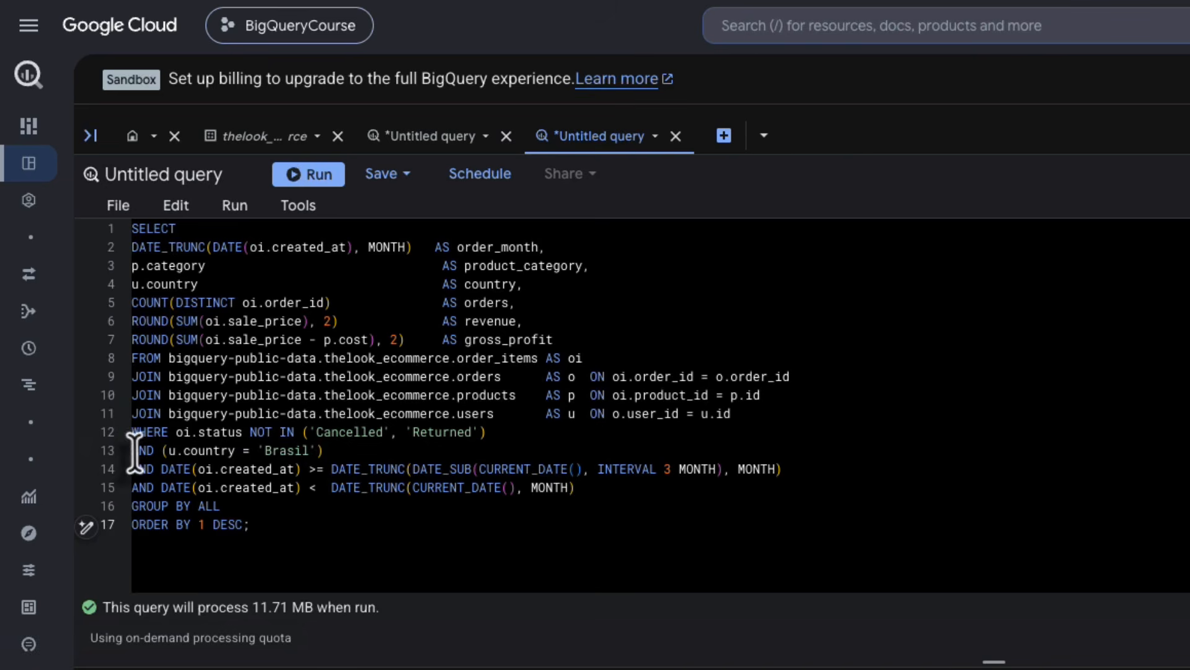
drag(134, 451, 439, 459)
drag(610, 490, 137, 475)
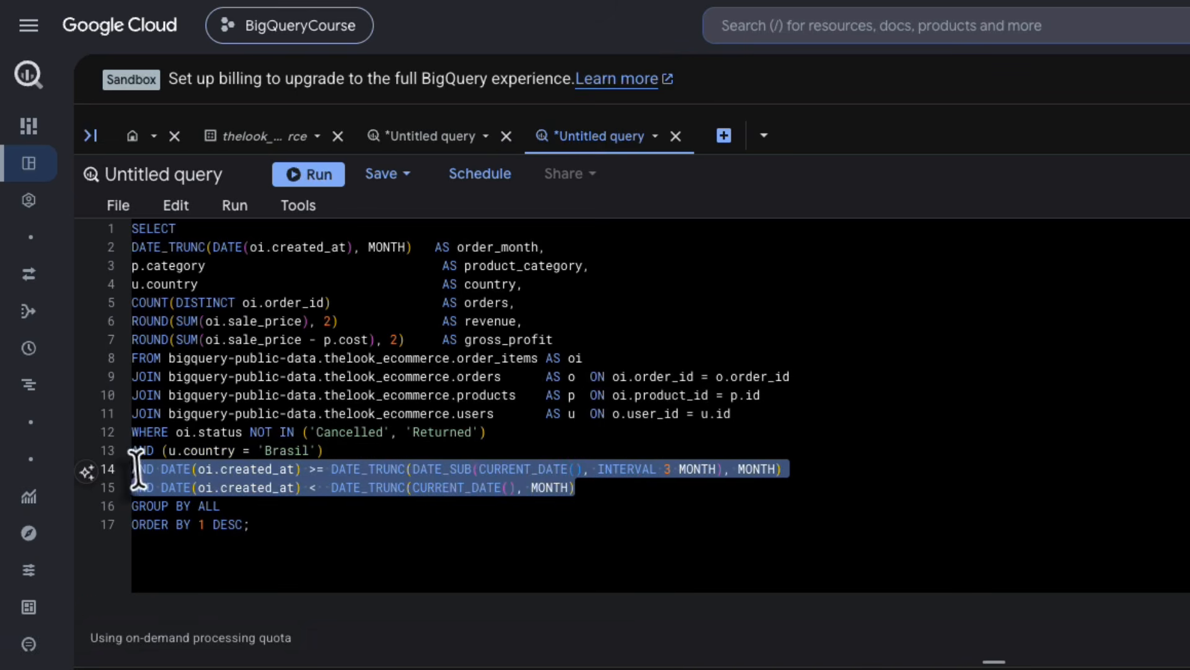
- Run the monthly product category sales query for Brasil and look through its result rows
click(470, 556)
key(ctrl+Return)
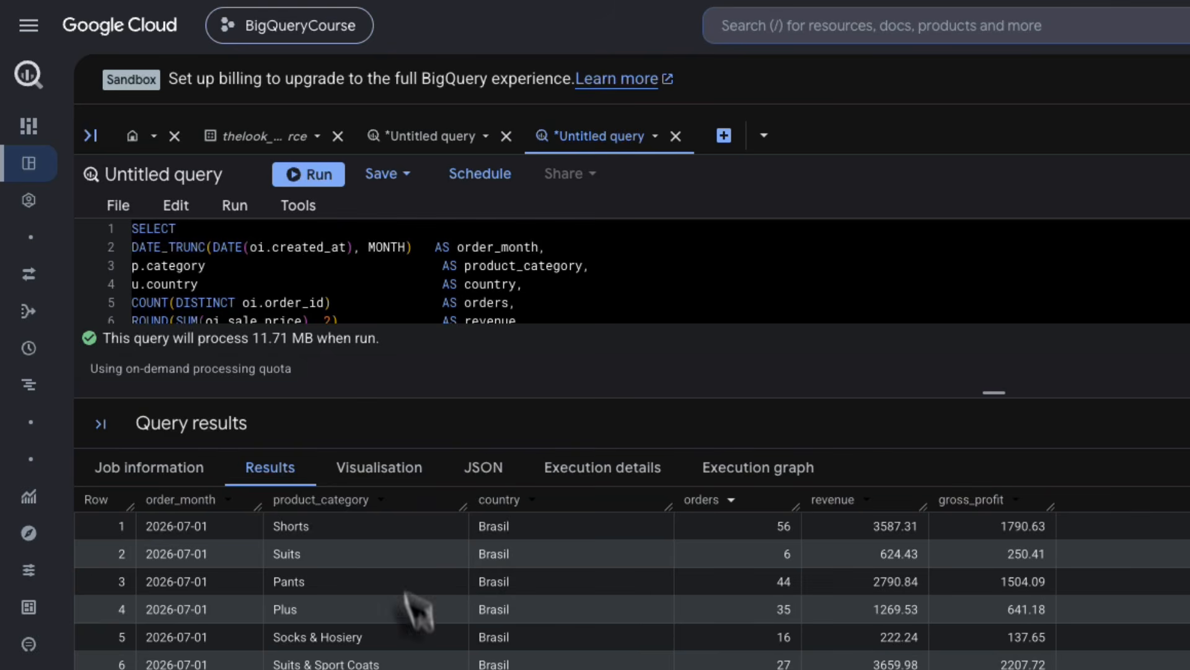
scroll(438, 645, down, 15)
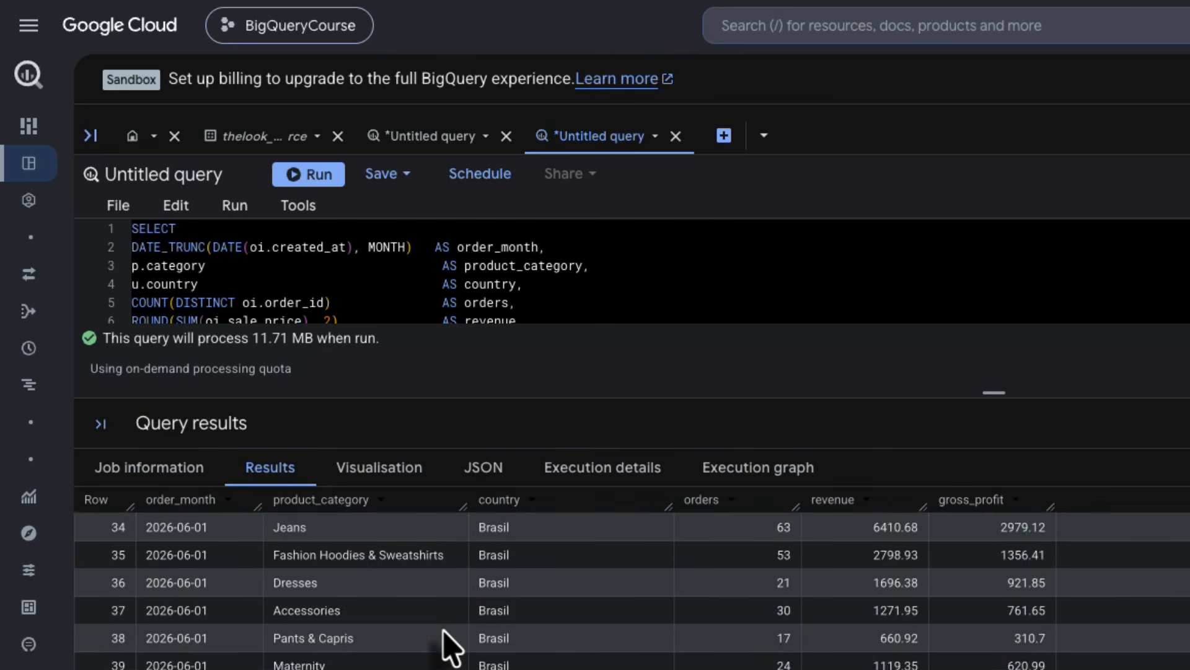
scroll(444, 644, up, 10)
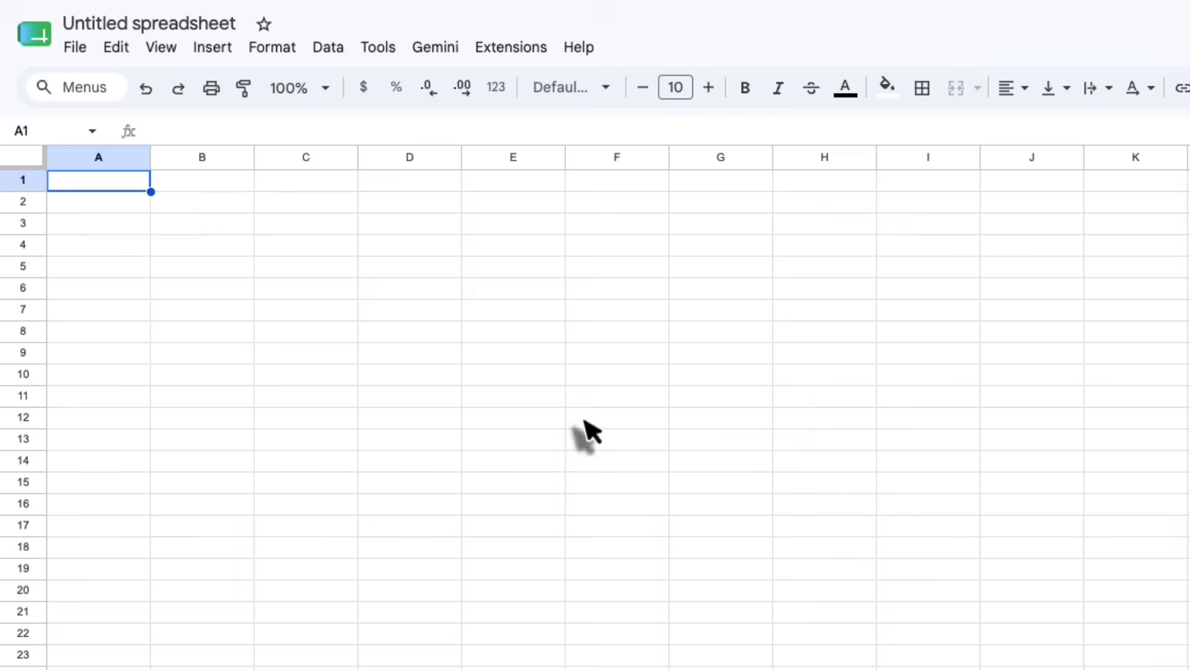
- Switch to Google Sheets and start a BigQuery connection with the bigquerycourse-onetwothree project, opening the query editor from bigquery-public-data
click(584, 420)
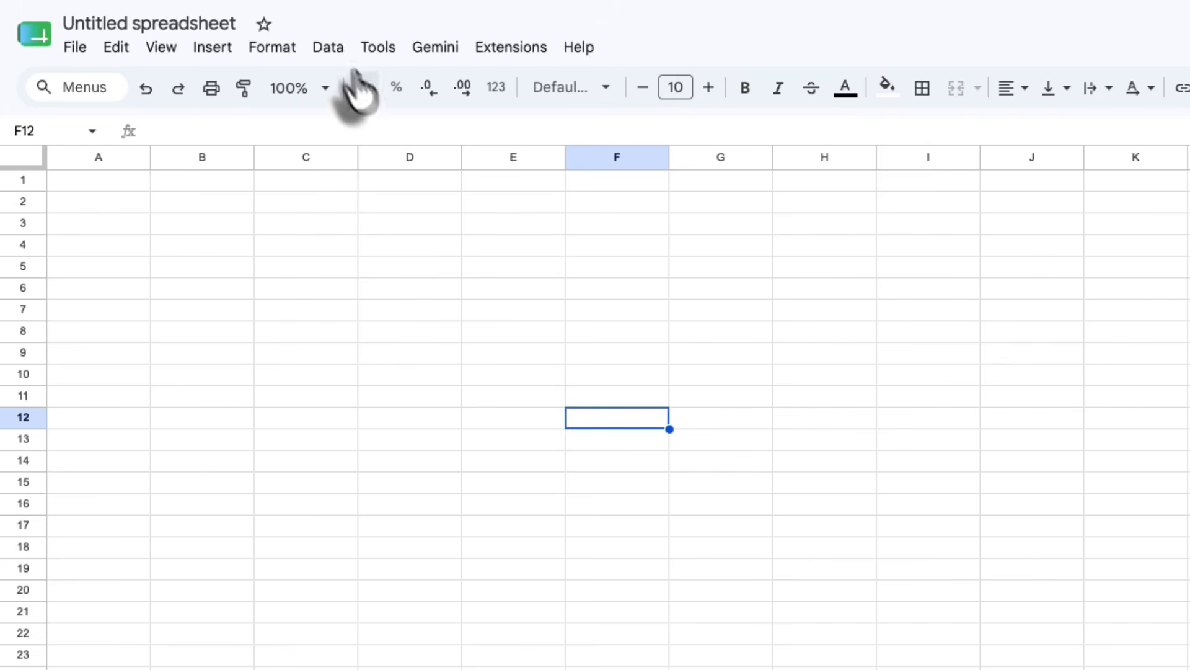
click(328, 48)
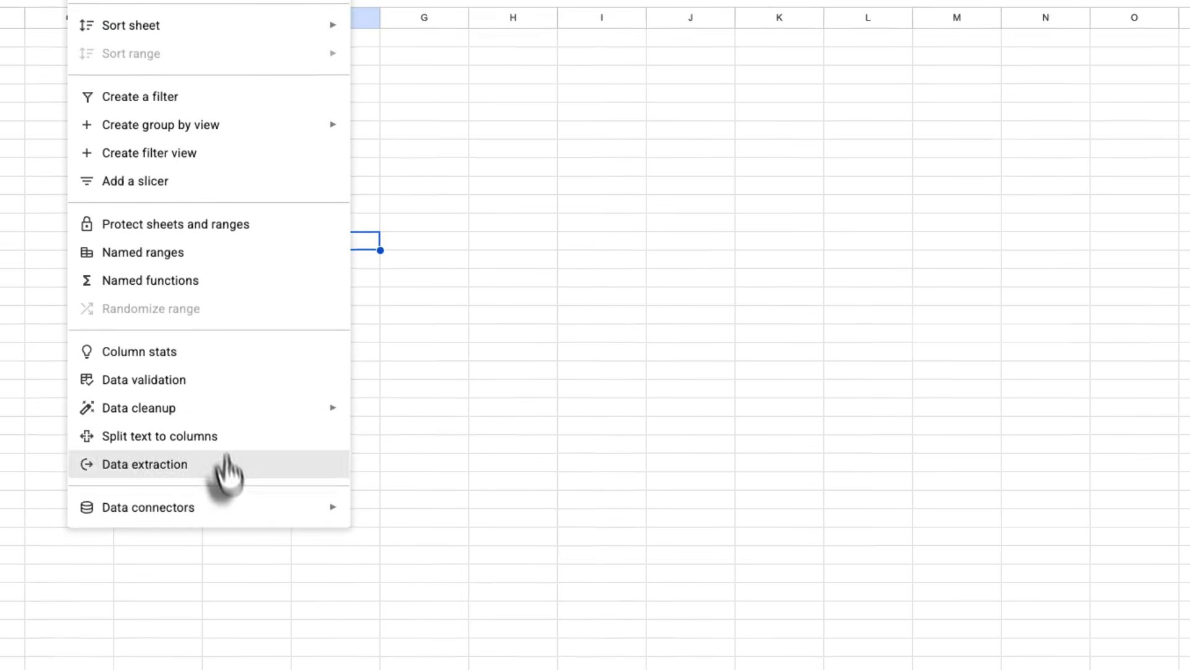
mouse_move(234, 500)
click(389, 499)
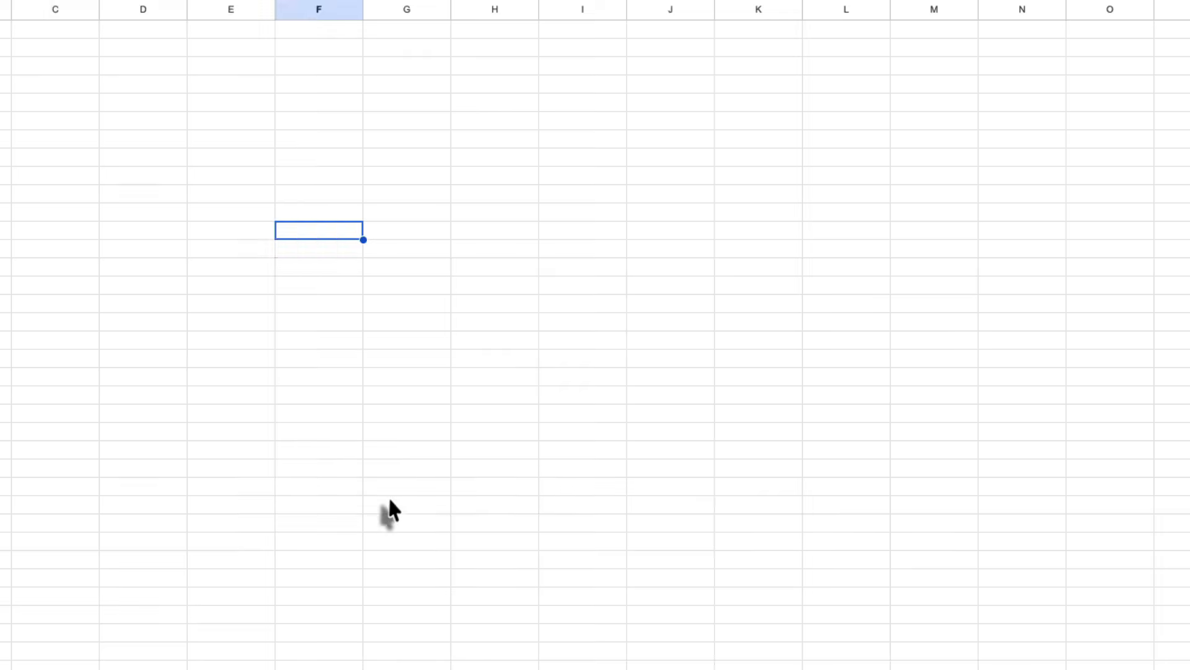
click(494, 272)
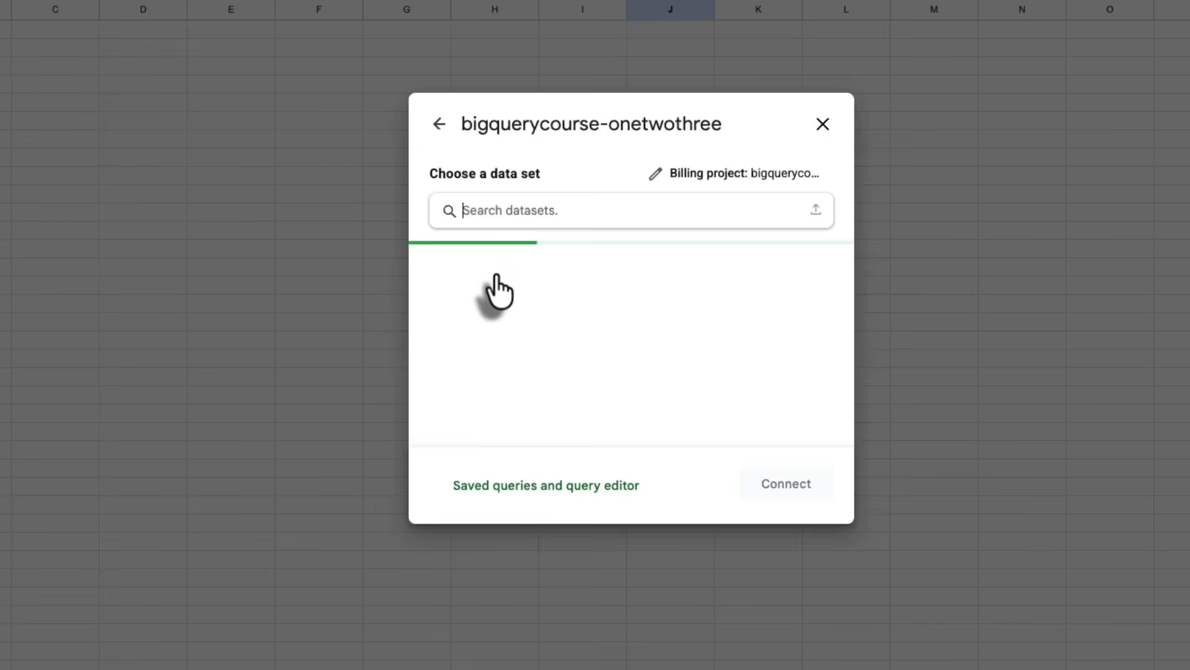
click(496, 279)
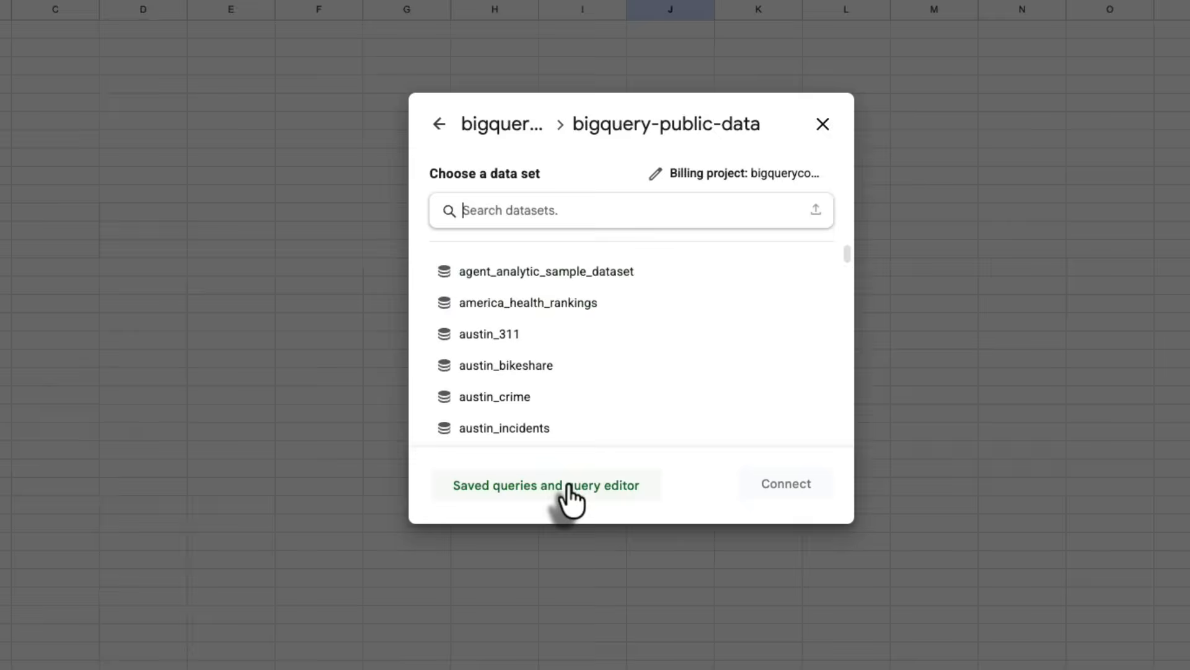
click(561, 486)
- Examine the query settings, saved queries, parameters and schema options of the BigQuery query editor
click(741, 171)
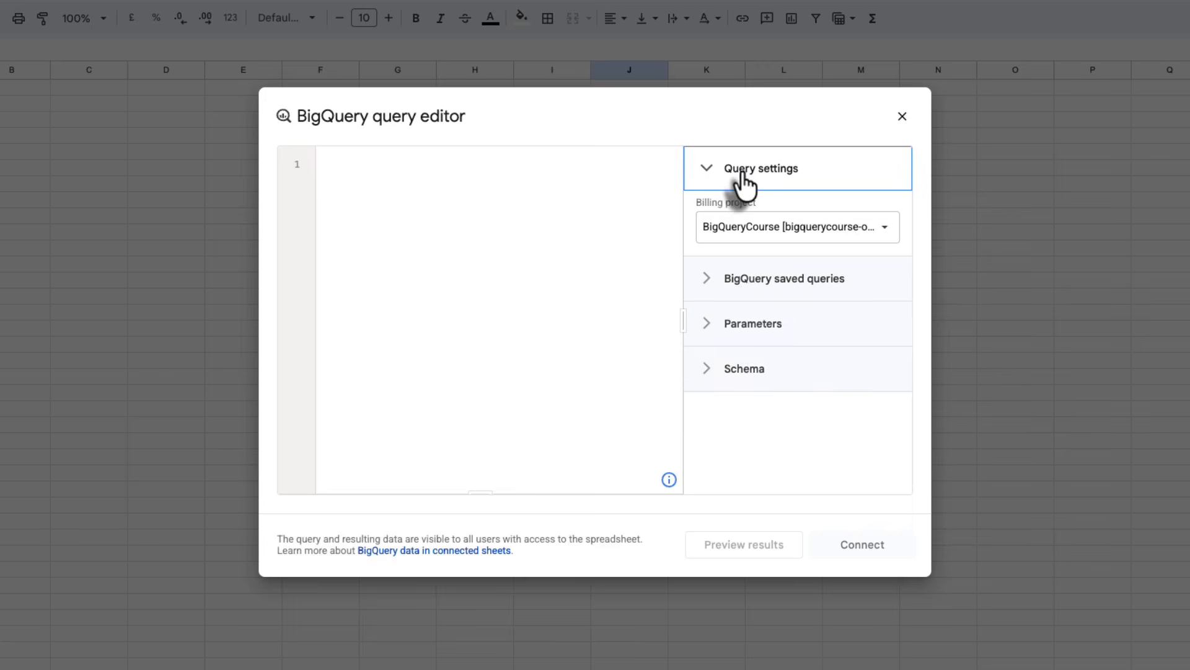
click(744, 182)
click(766, 229)
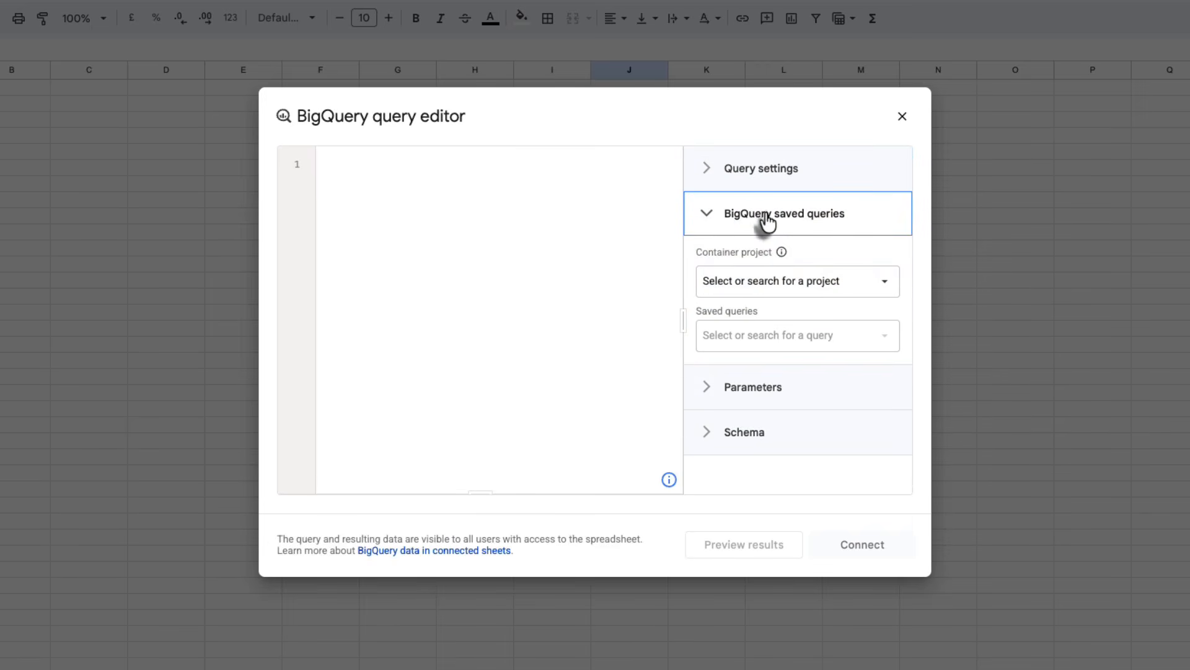
click(767, 217)
click(758, 259)
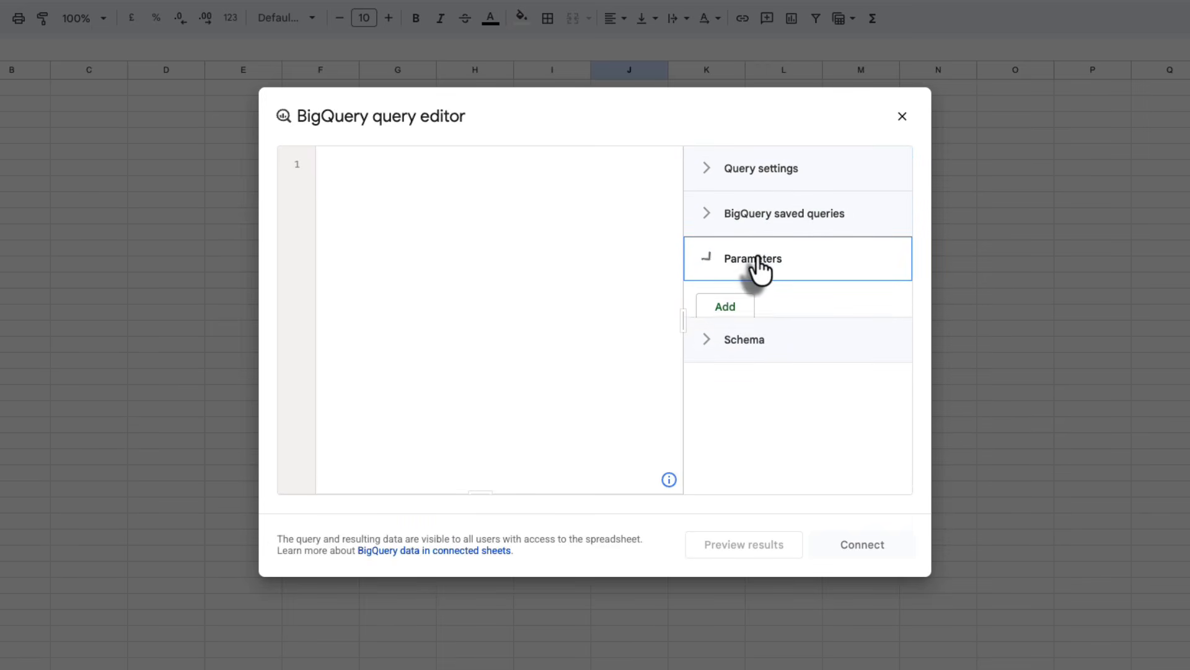
click(758, 263)
click(747, 312)
click(752, 312)
- Connect the query "SELECT distinct country FROM bigquery-public-data.thelook_ecommerce.users;" to the spreadsheet and dismiss the connection notice
click(431, 186)
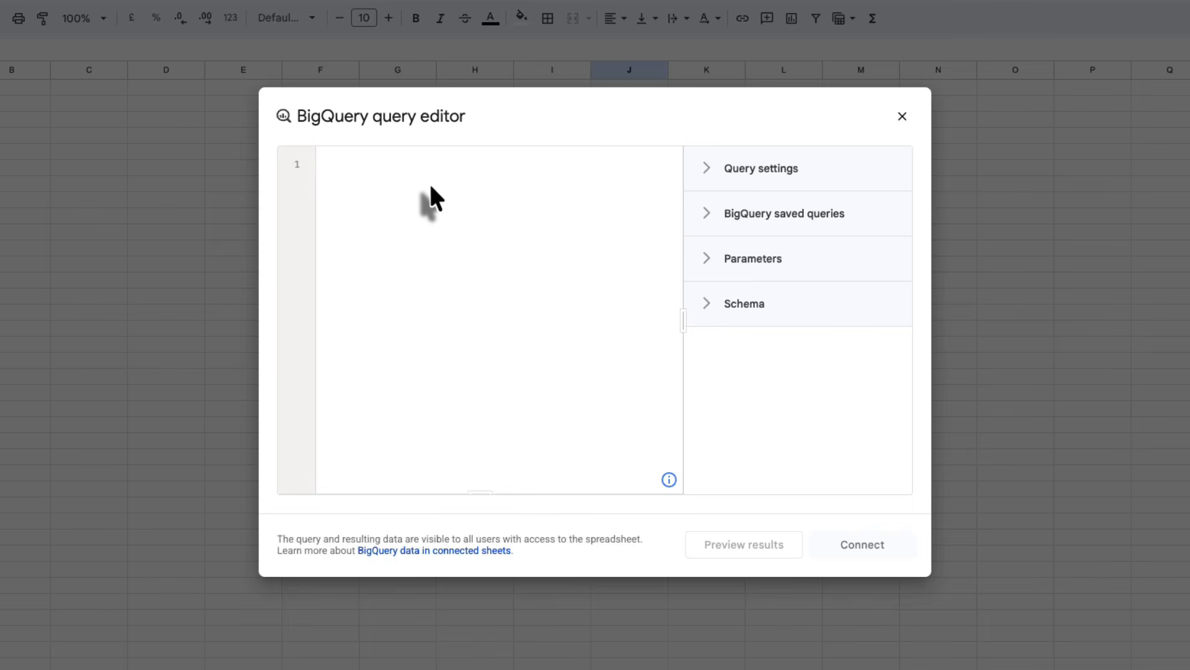
text(SELECT distinct country FROM bigquery-public-data.thelook_ecommerce.users;)
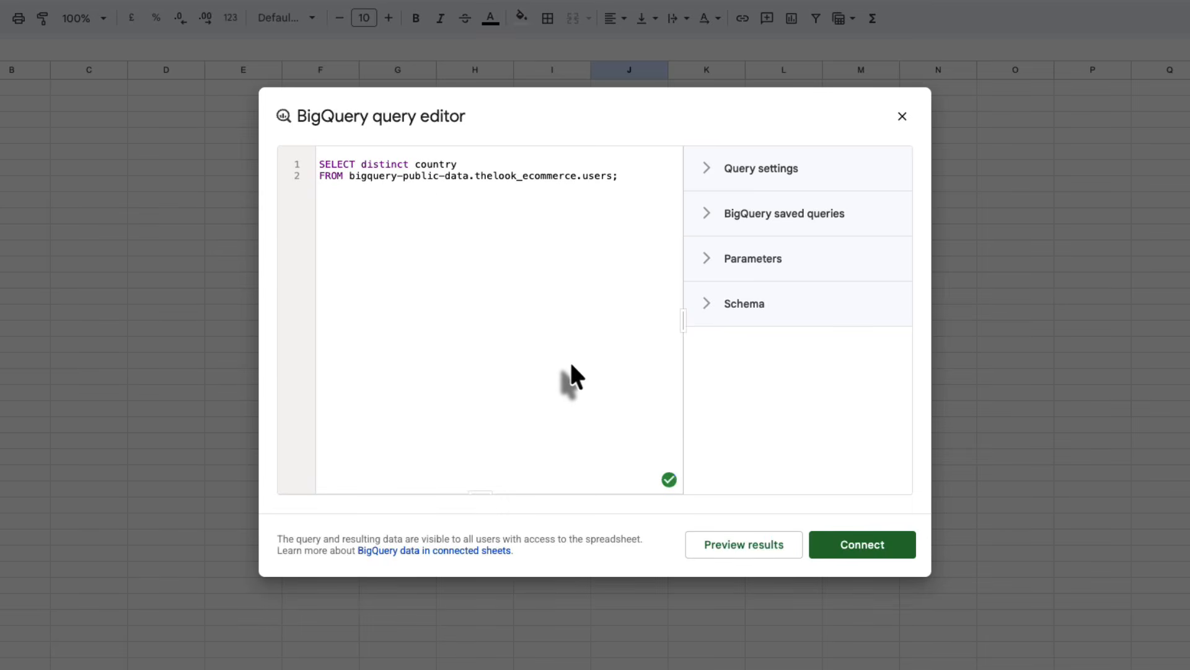
click(841, 555)
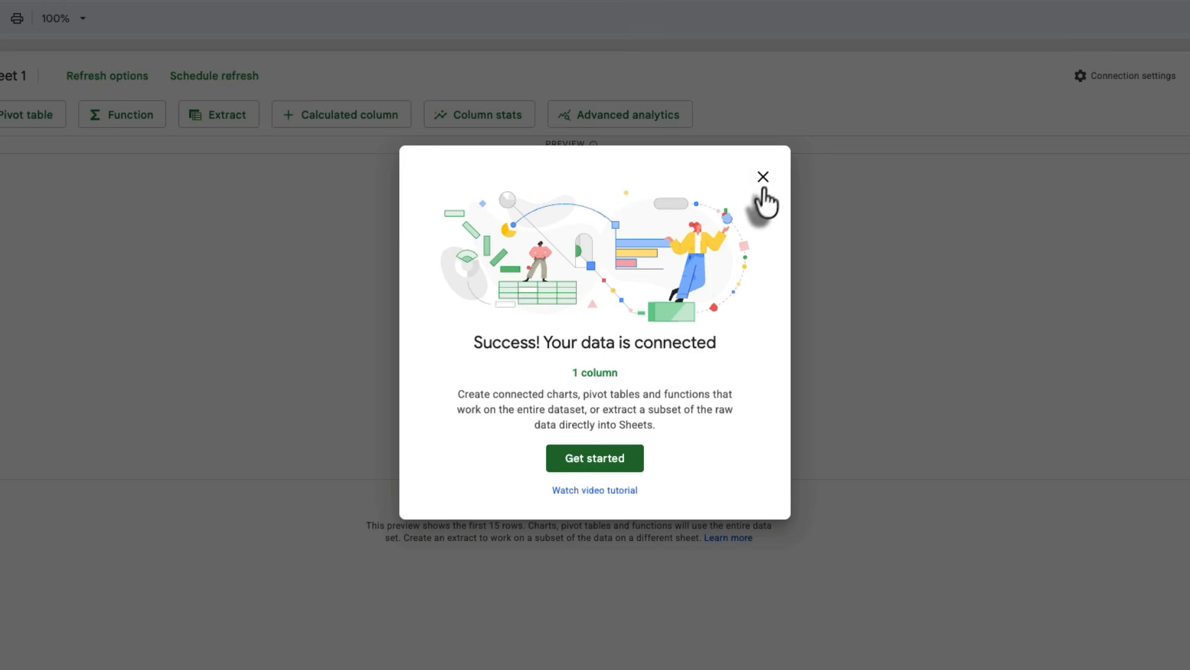
click(763, 178)
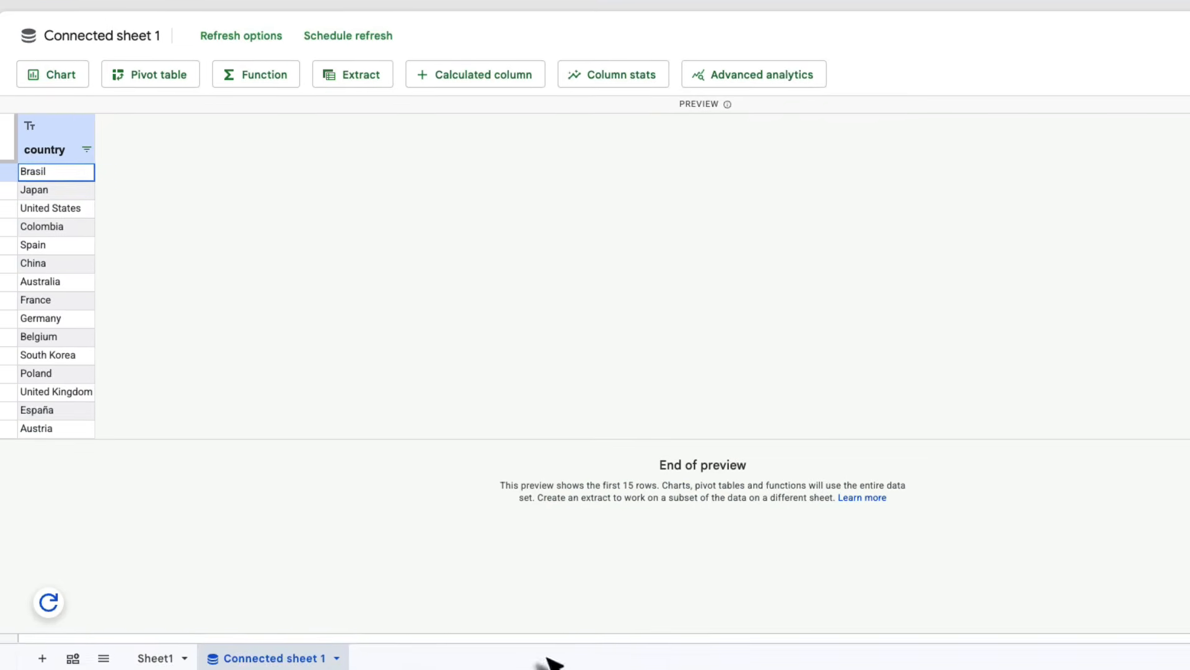
- Rename the connected sheet as Country List
click(341, 658)
click(261, 428)
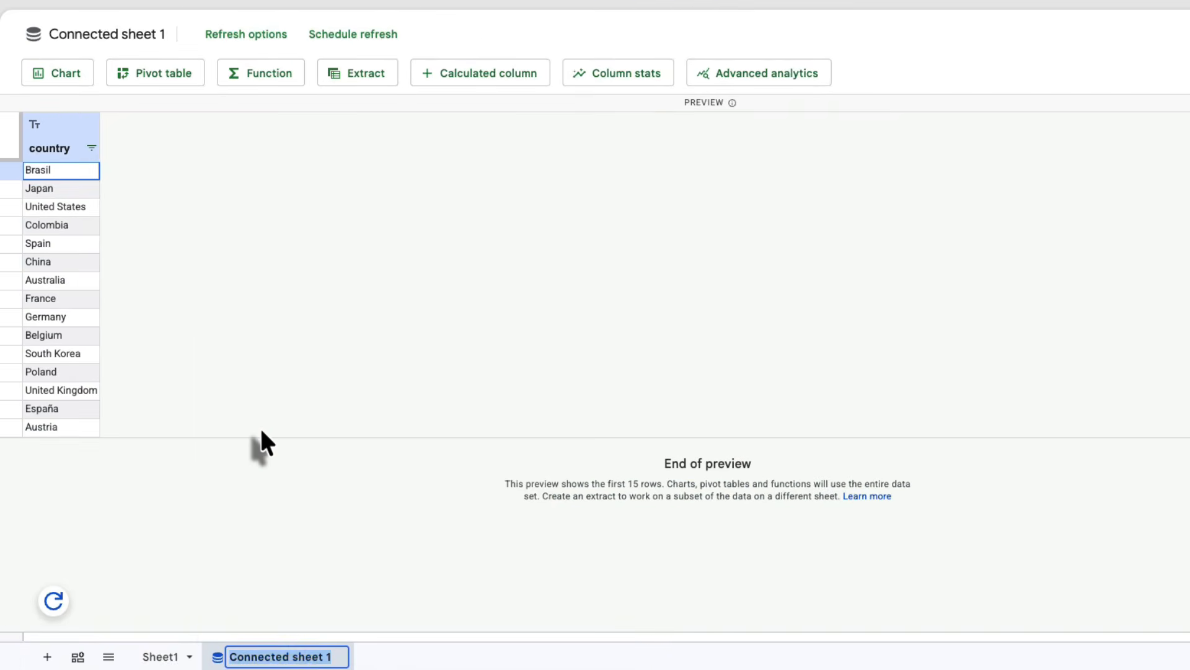
text(Country)
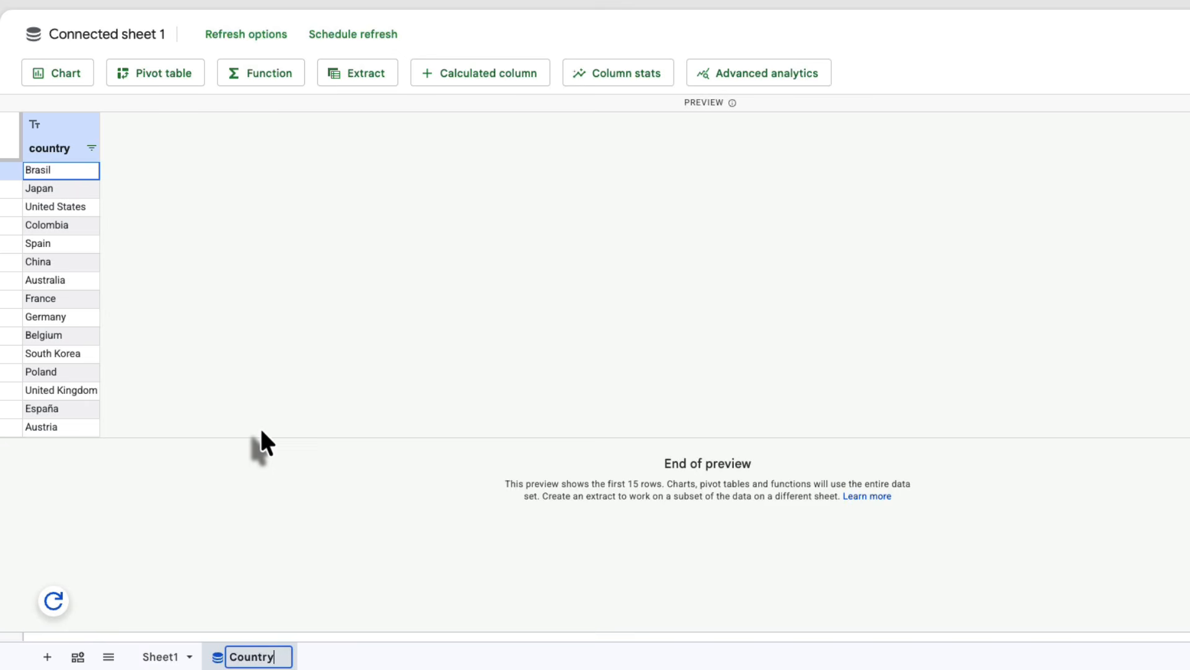
key(Return)
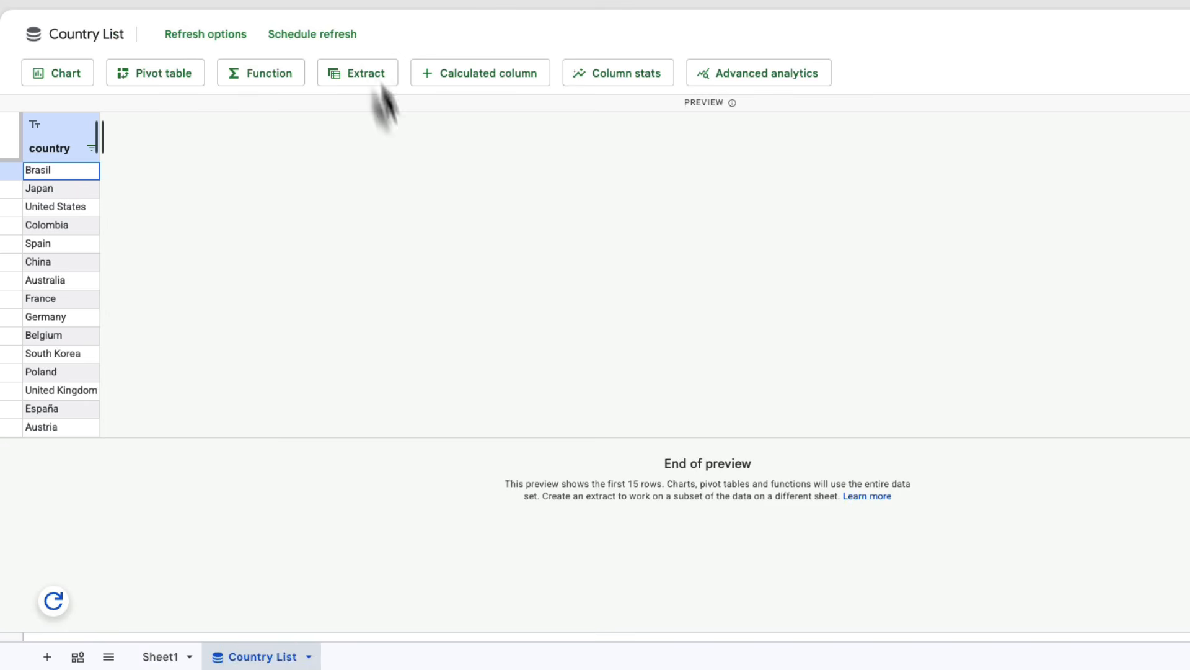
- Create an extract of the Country List data in a new sheet and apply it to load the countries
click(367, 75)
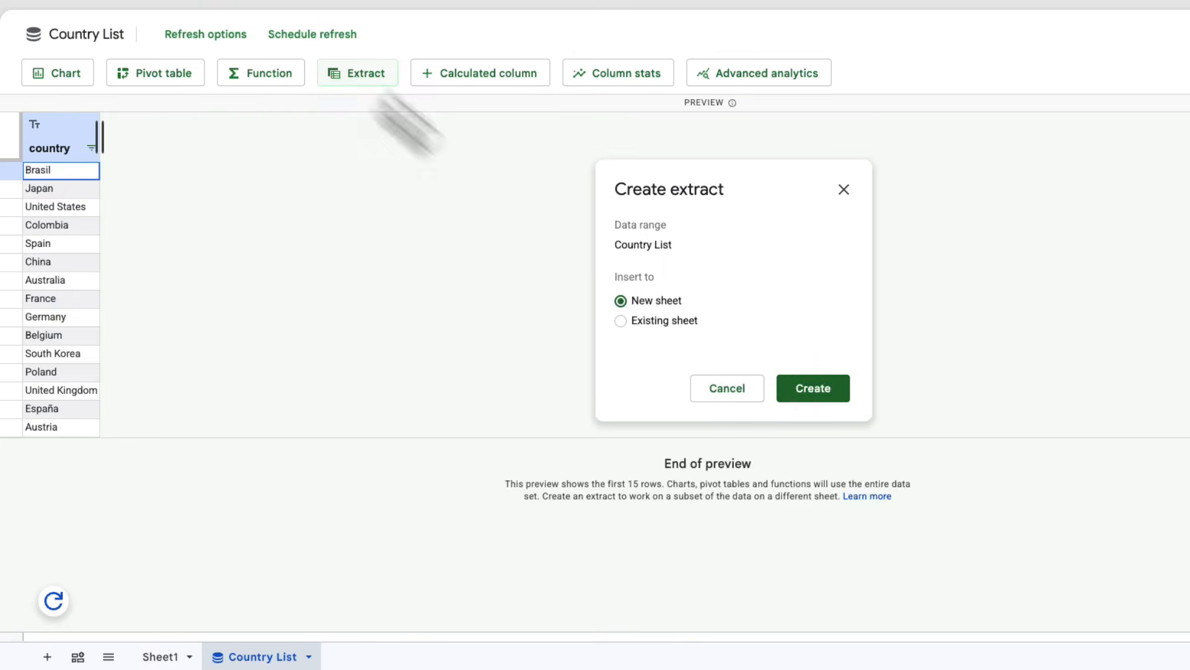
click(824, 388)
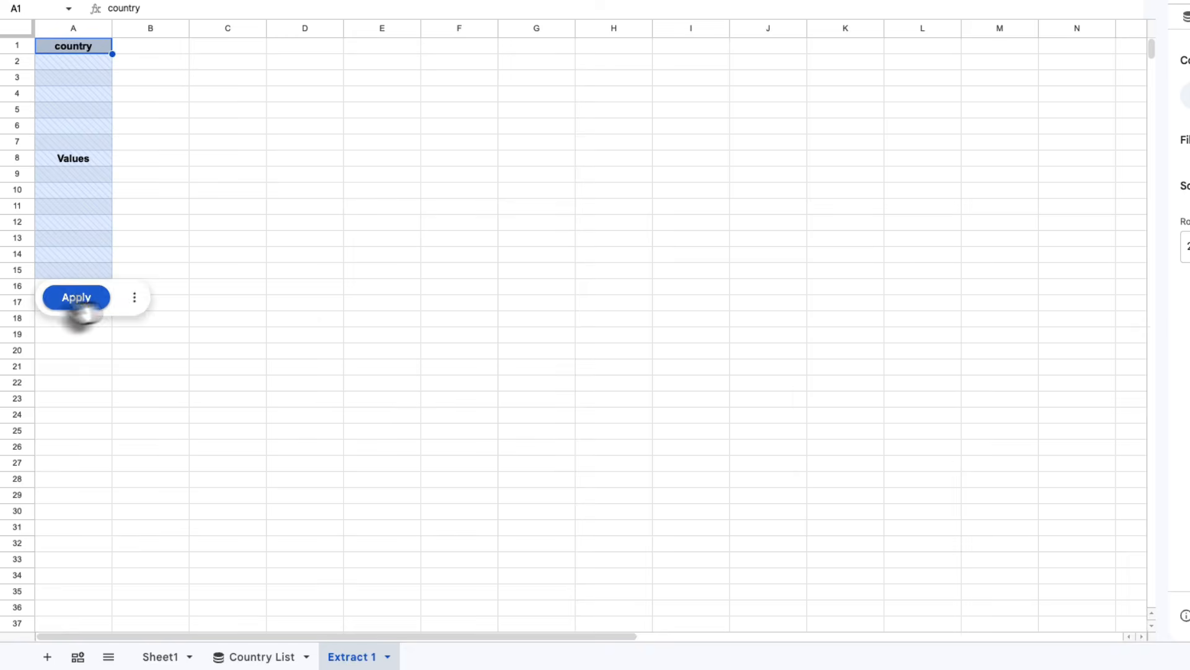
click(79, 298)
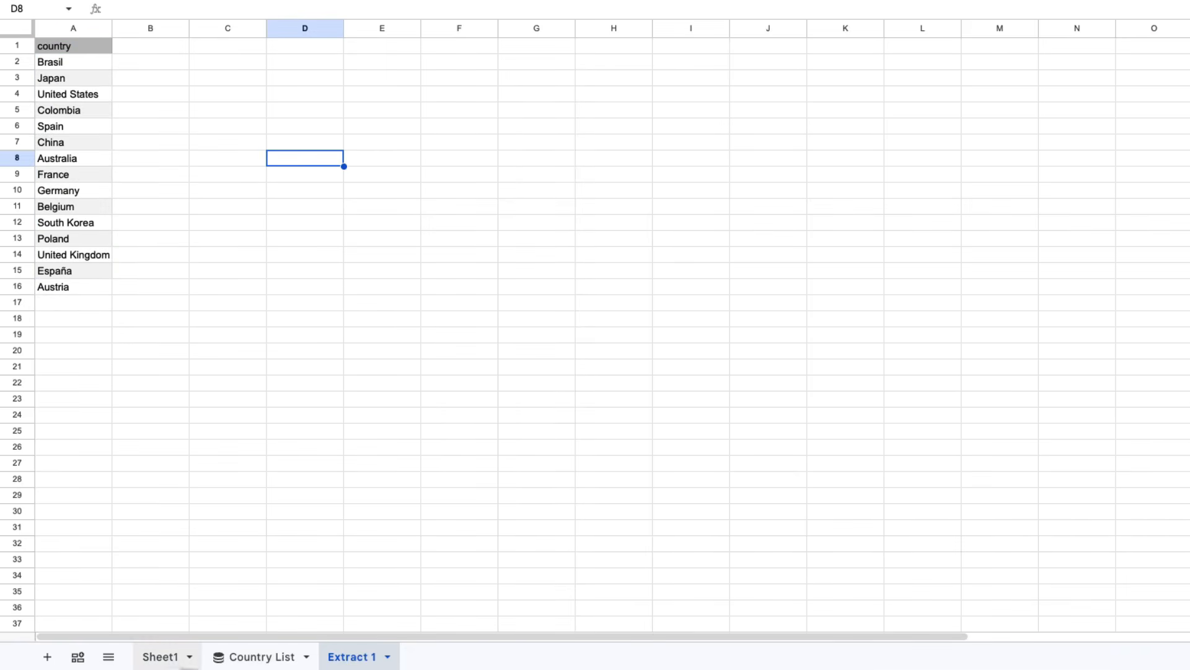
- Enter the bold label "Country" in cell B2 of Sheet1
click(160, 658)
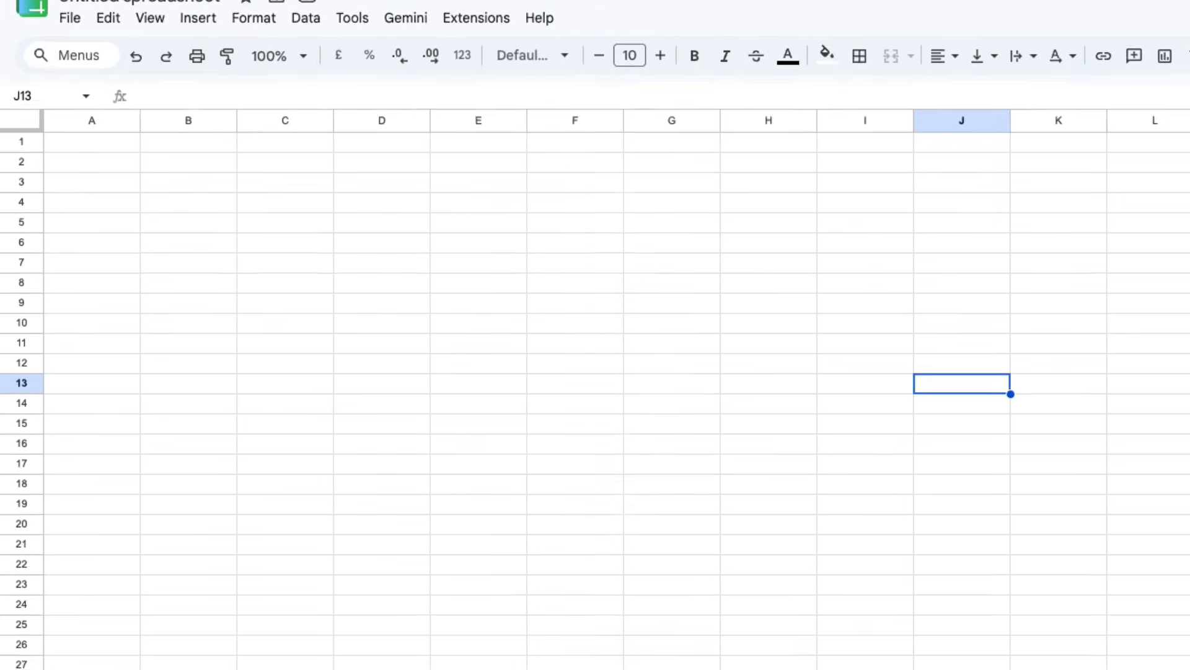
click(189, 192)
text(Country)
key(Tab)
- Add a data validation rule to cell C2 of Sheet1 with the criterion Drop-down (from a range)
click(323, 39)
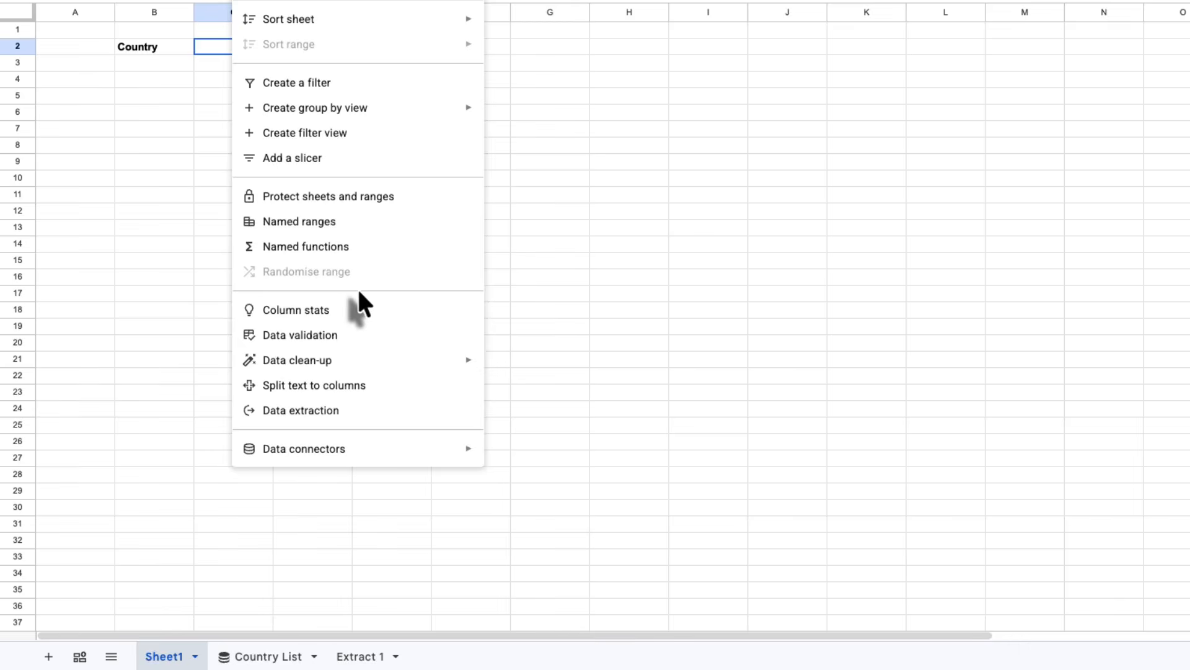
click(354, 337)
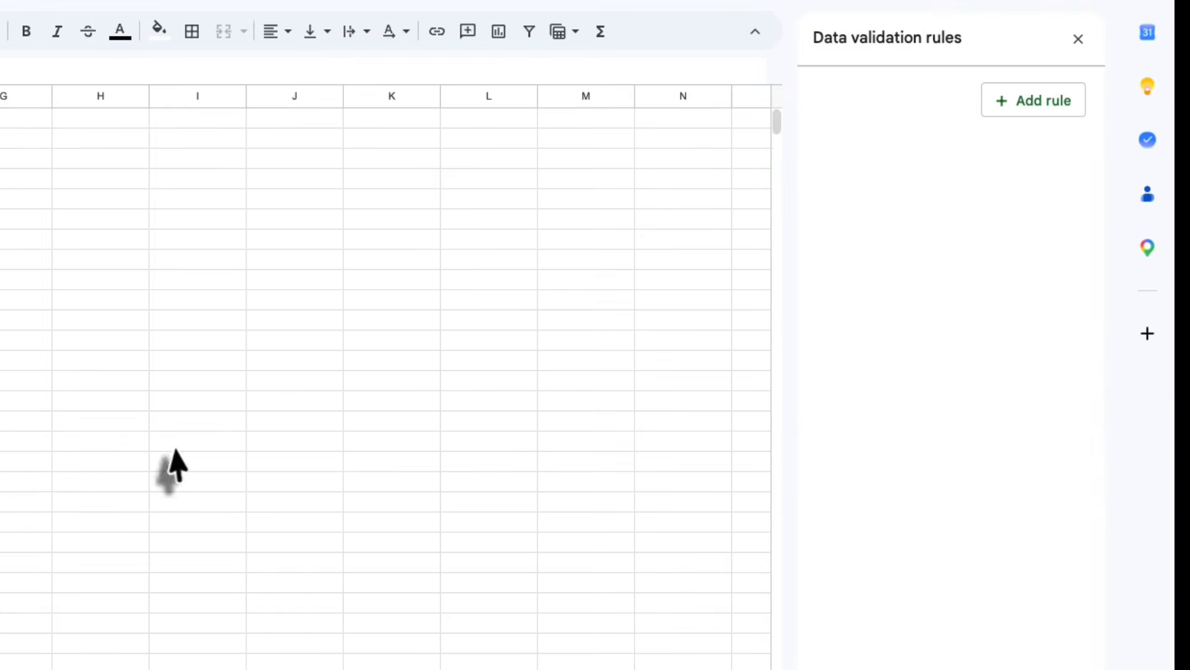
click(1032, 102)
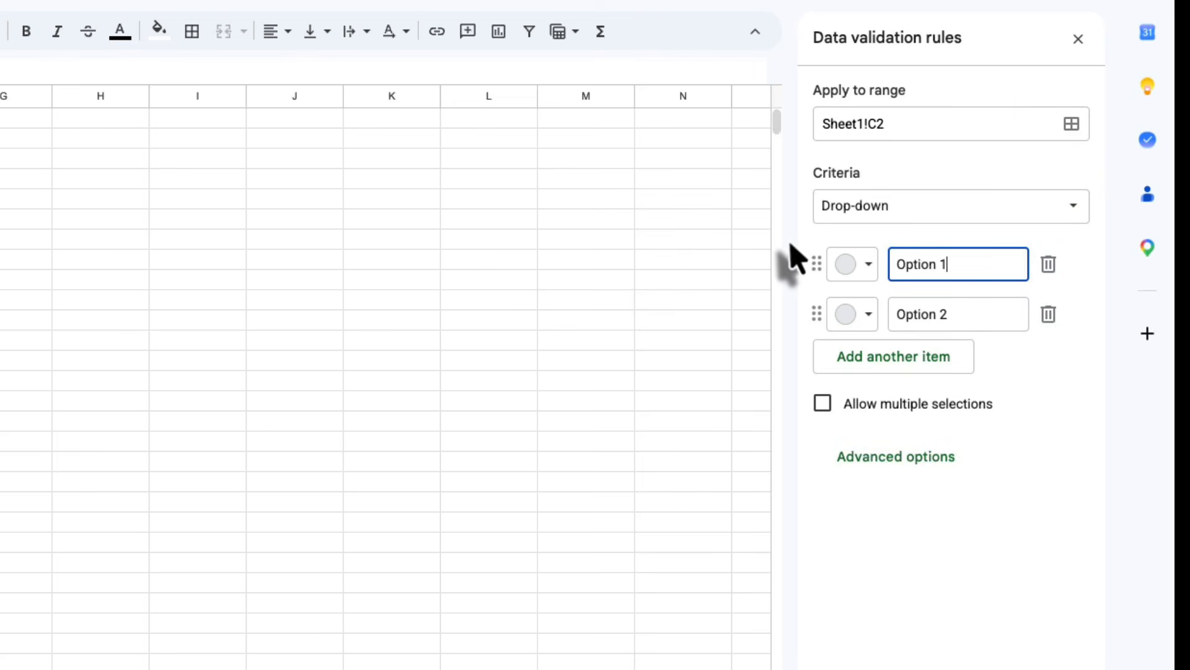
click(979, 211)
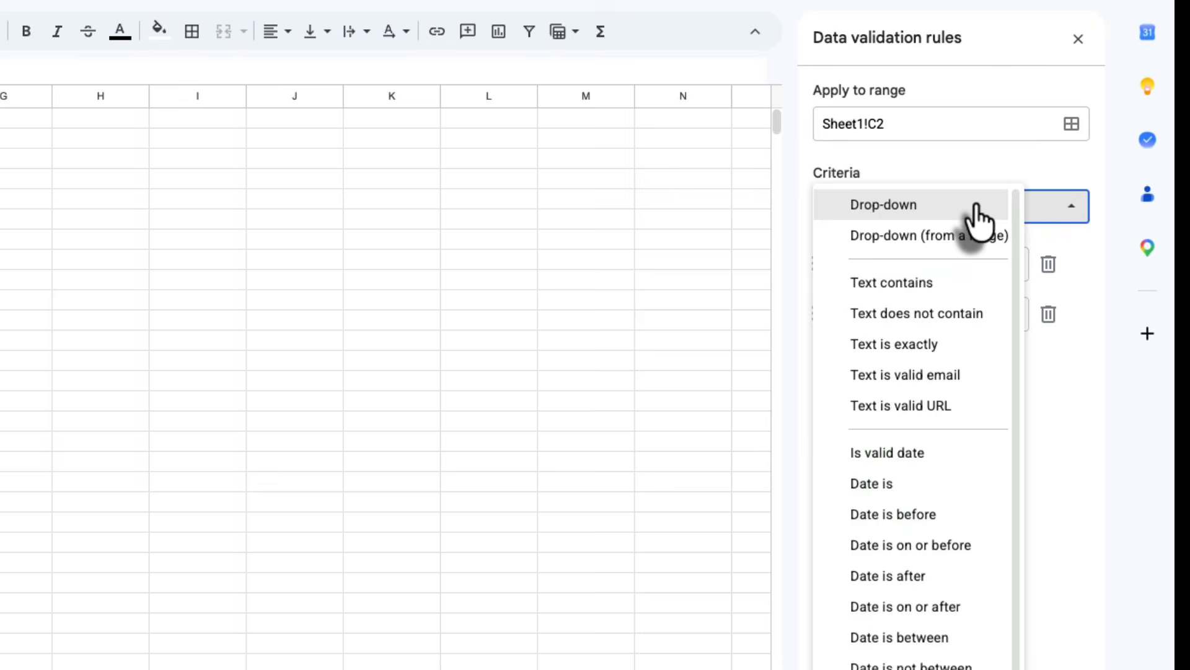
click(978, 236)
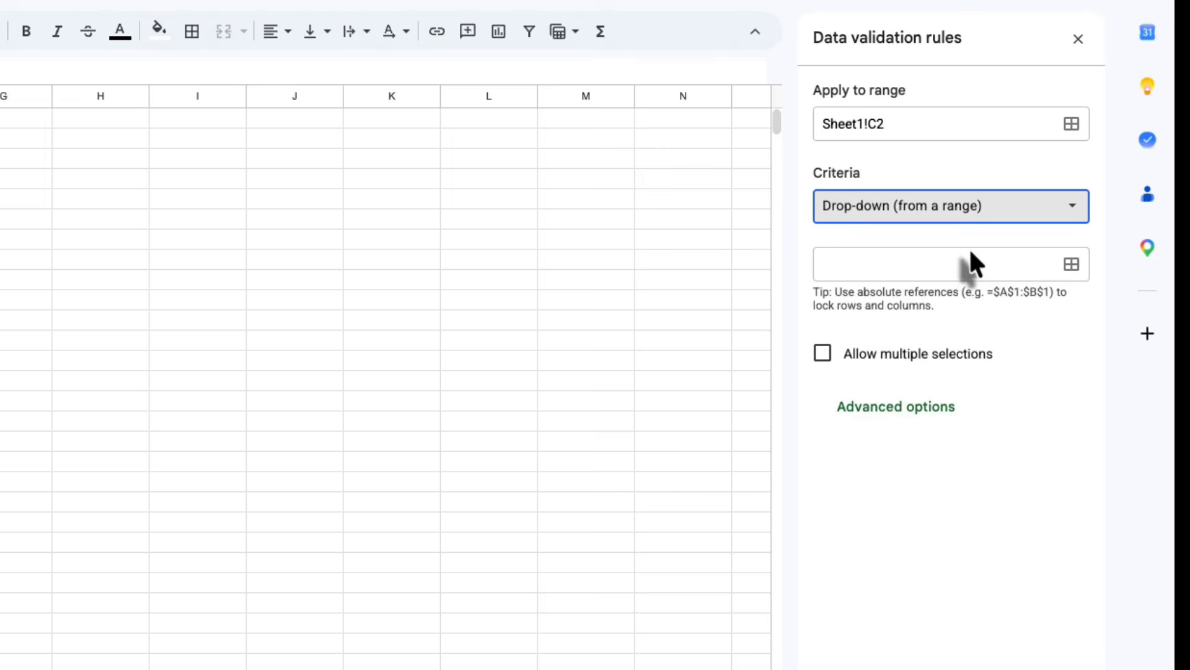
- Use 'Extract 1'!A2:A32 as the source range for the drop-down in cell C2 and check the listed options
click(1075, 271)
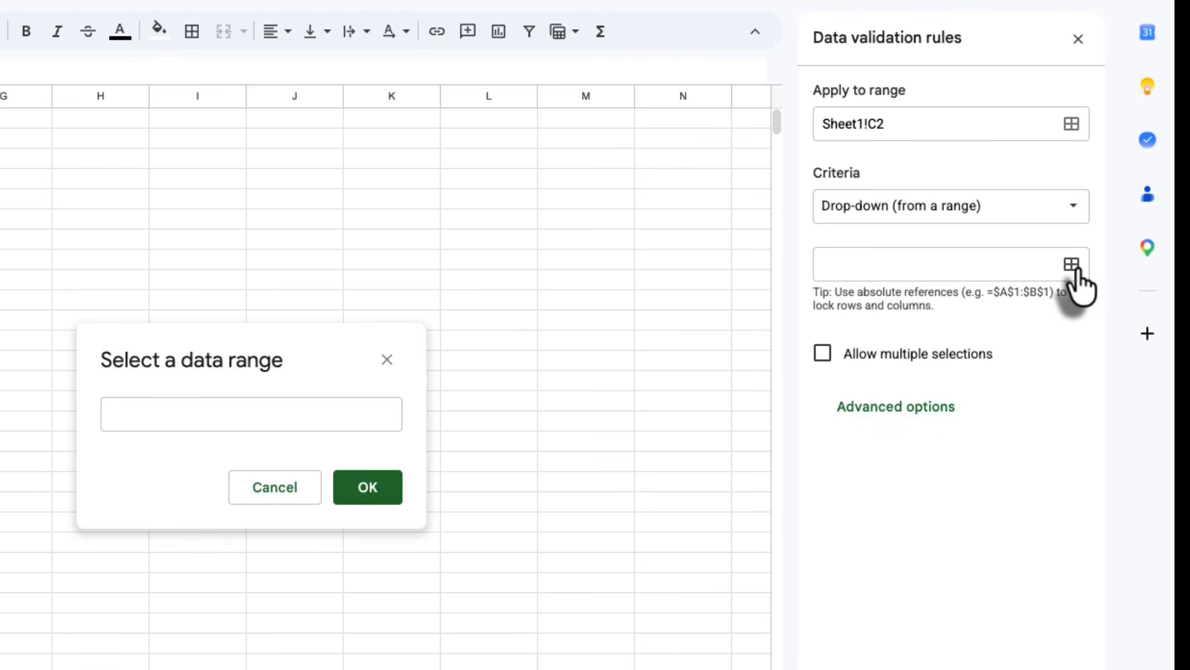
click(745, 270)
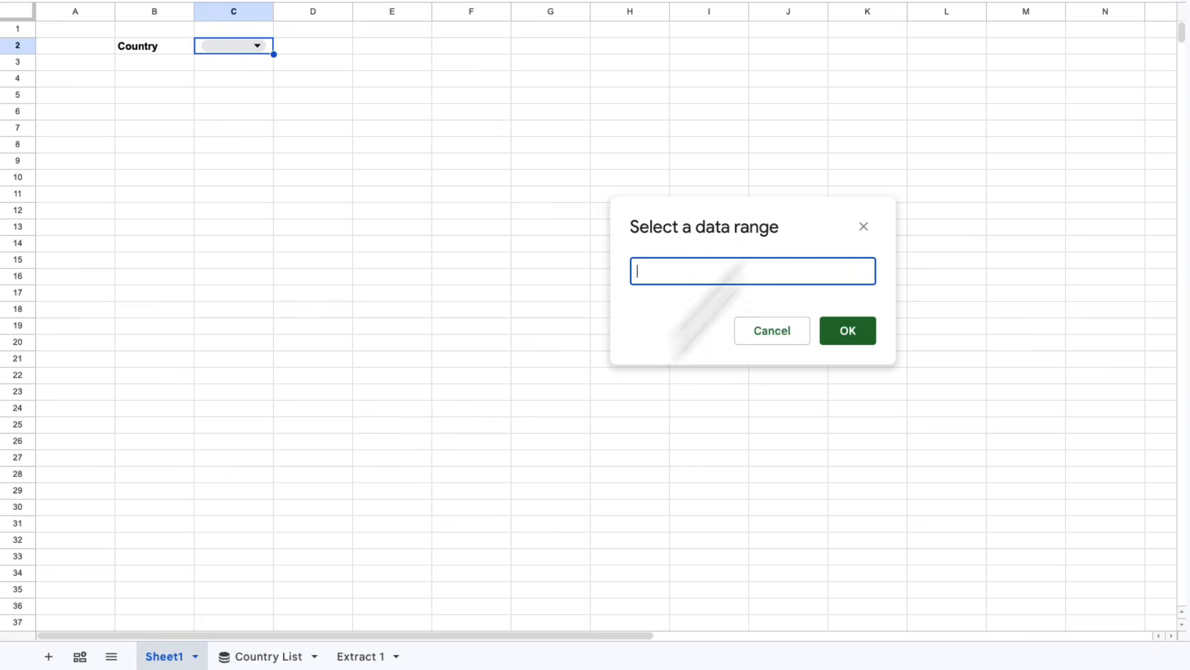
click(338, 657)
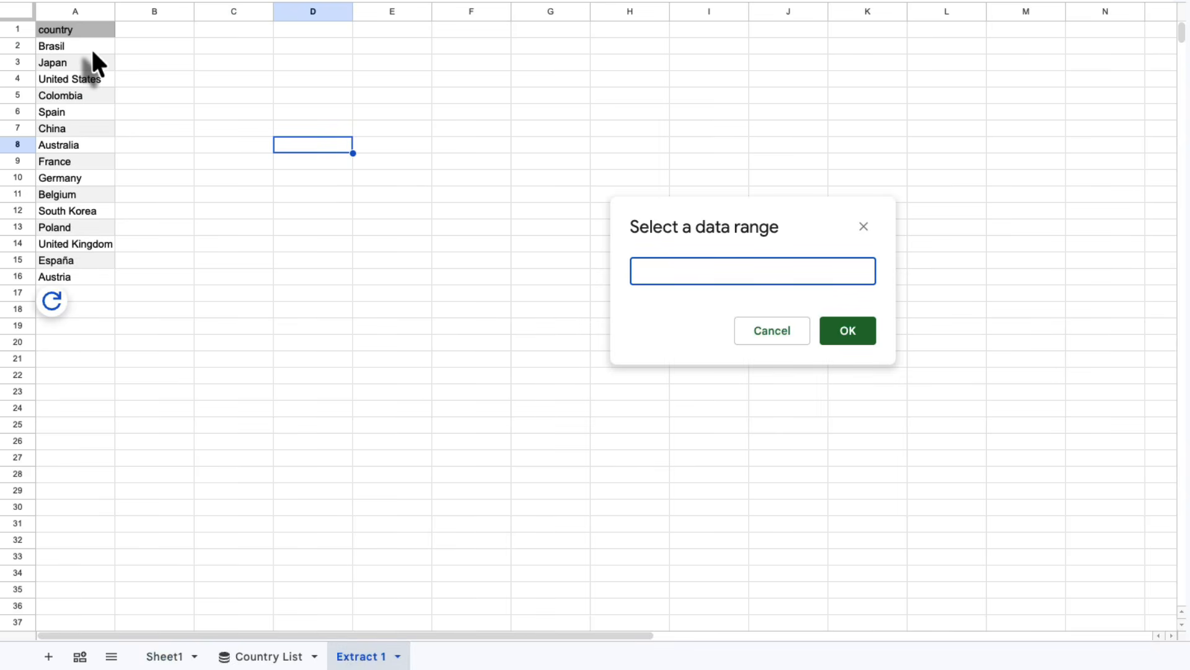
drag(91, 47, 85, 545)
click(843, 332)
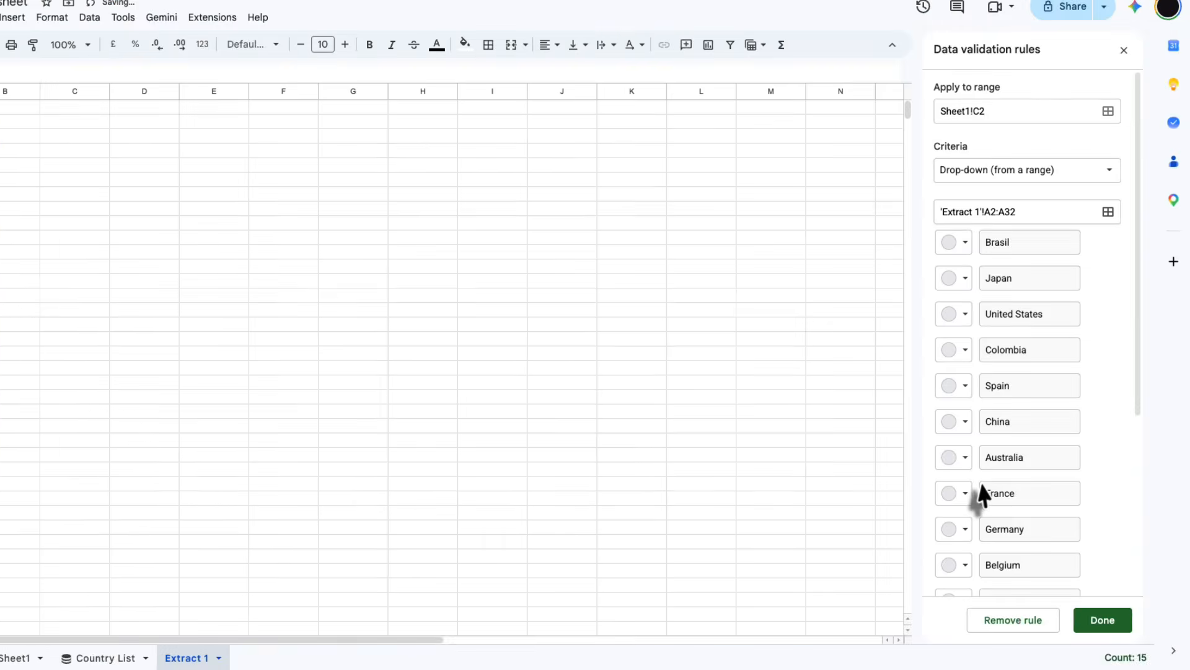
scroll(1025, 467, down, 5)
scroll(1026, 468, up, 5)
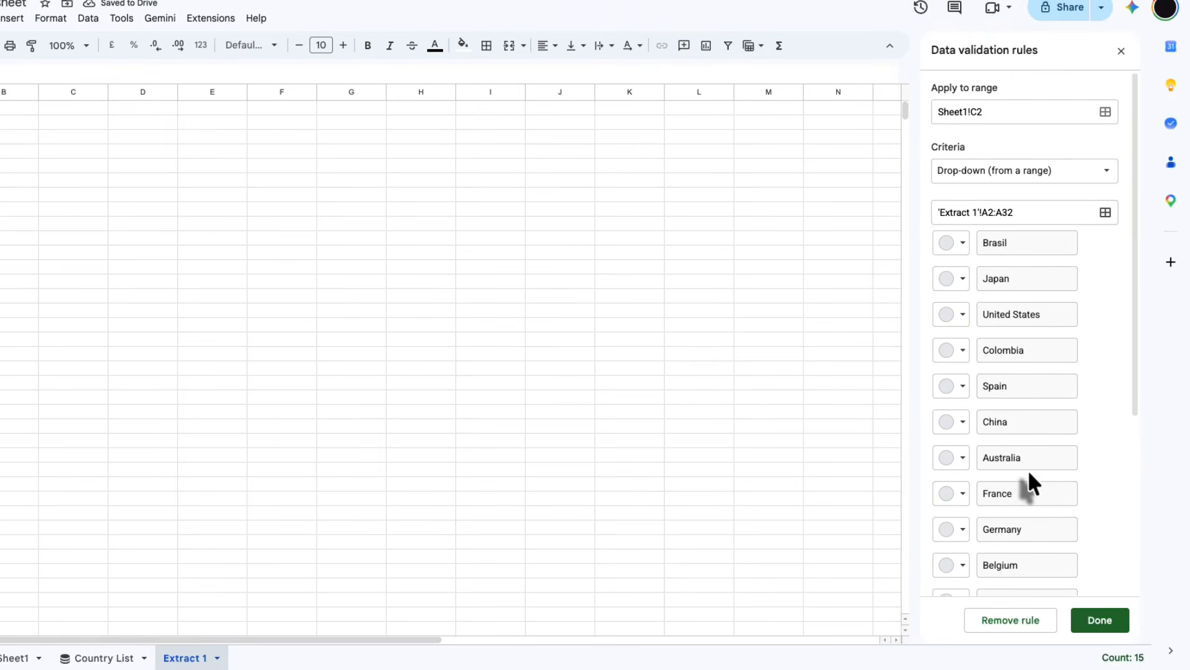
- Save the validation rule for cell C2 and choose Brasil from the country drop-down
click(1101, 620)
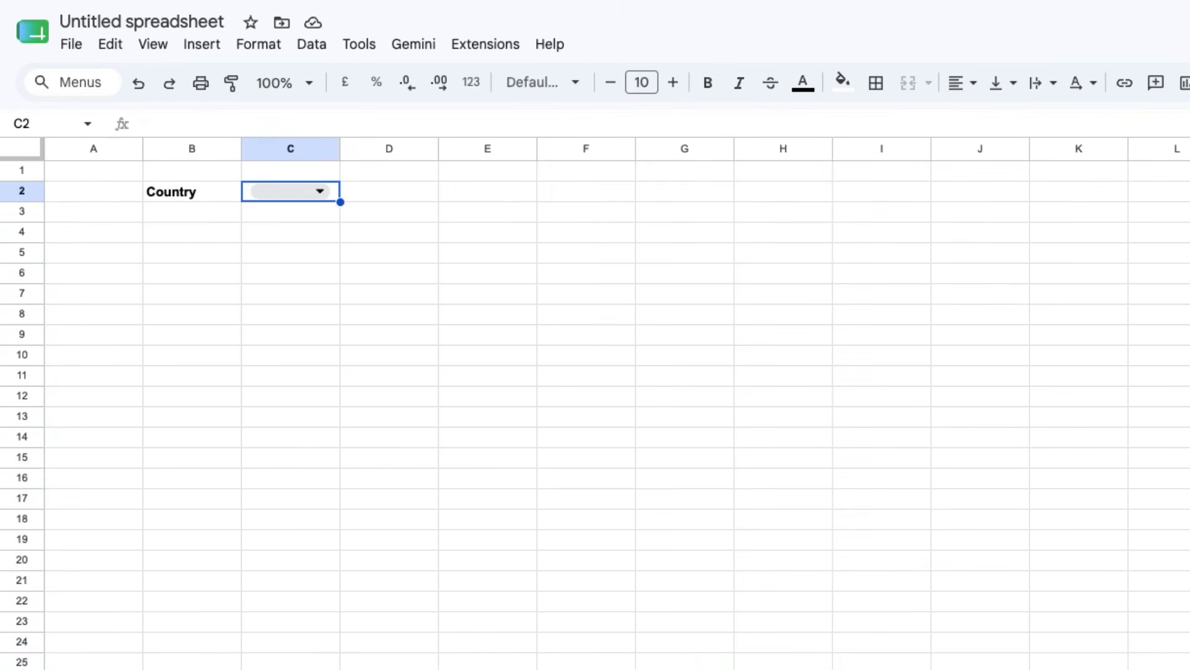
click(318, 192)
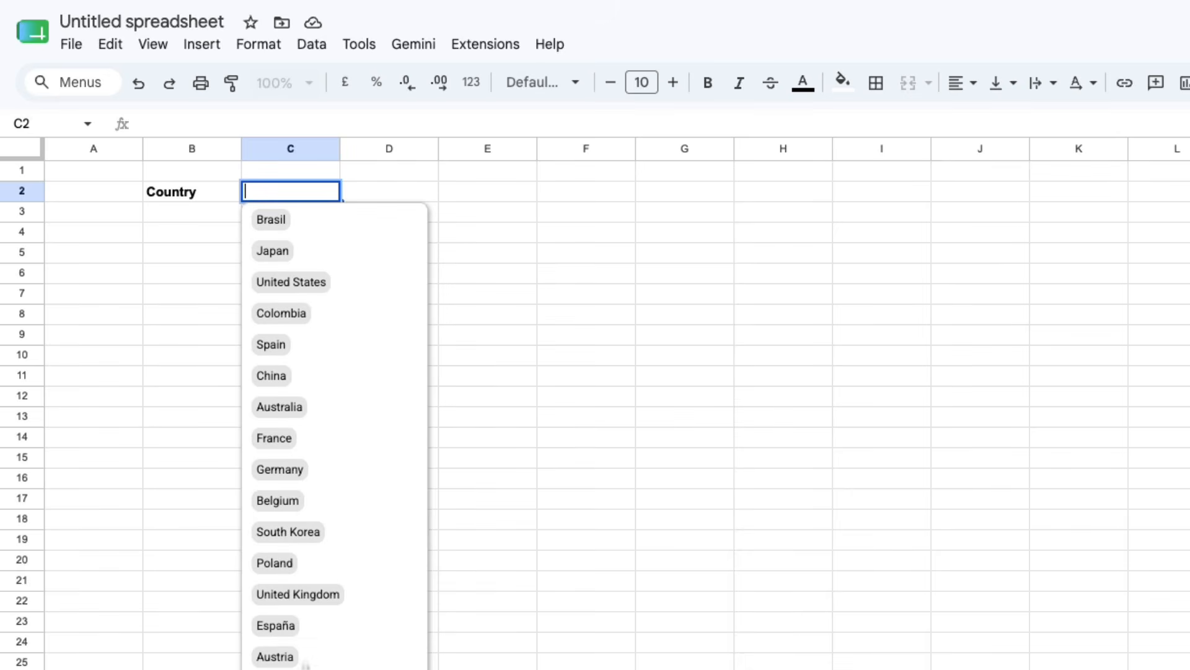
click(292, 220)
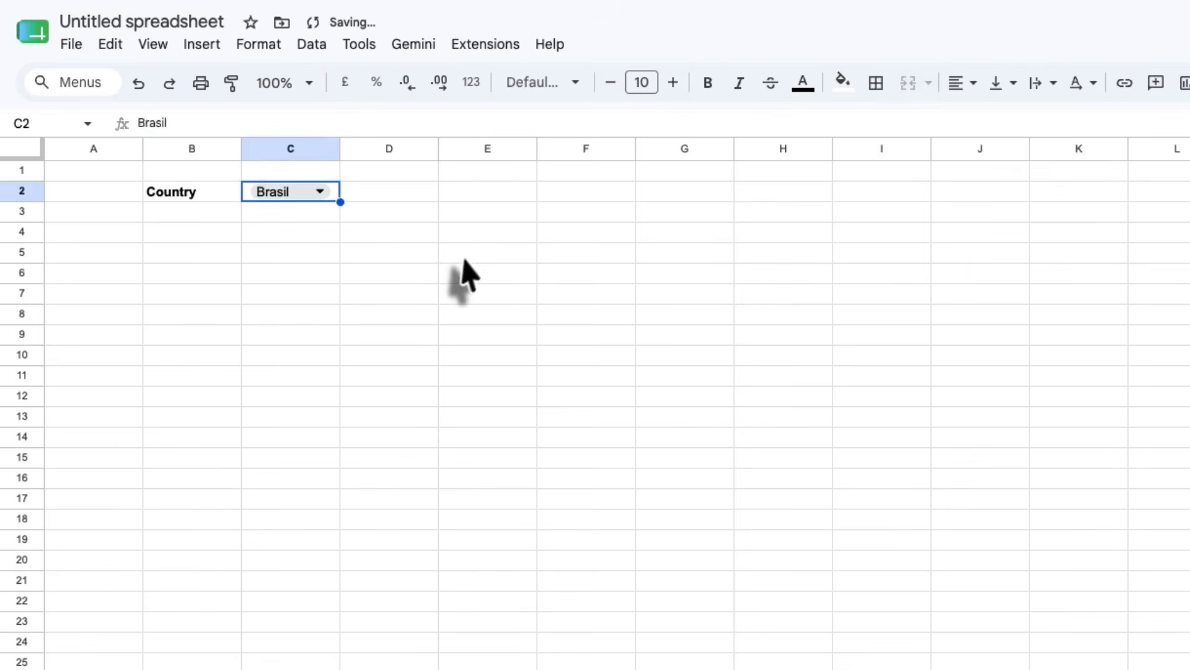
- Lay out the parameter block with a bold "Parameters" header across B1:C1 and narrow column A
click(462, 256)
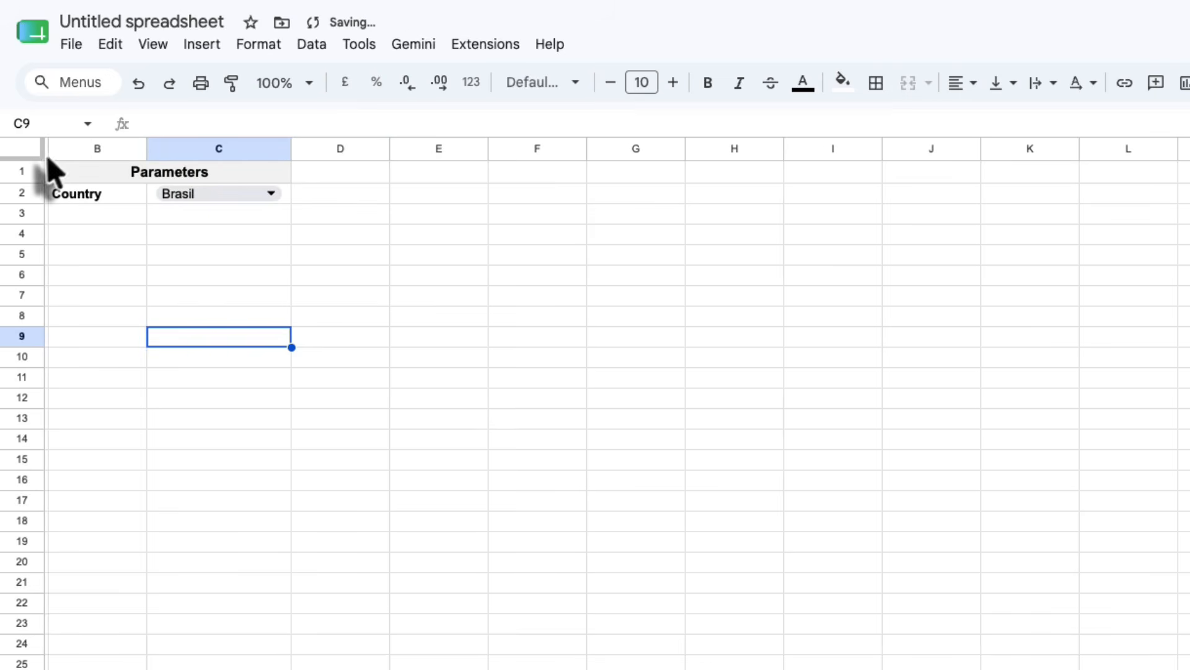
click(48, 149)
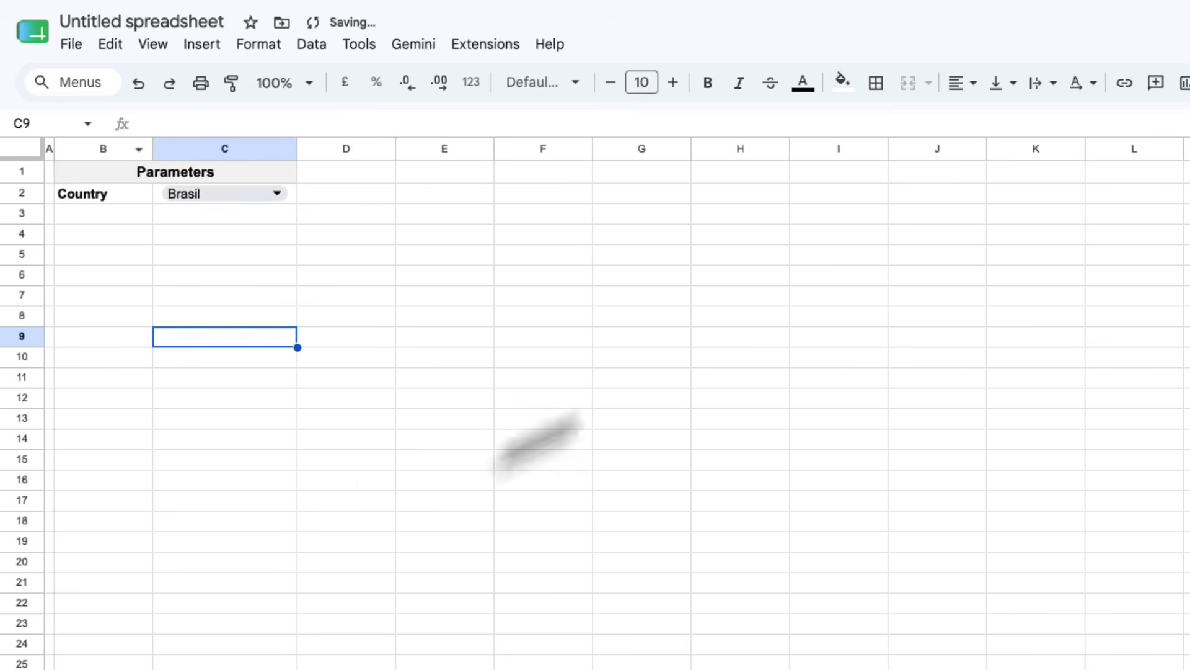
click(641, 398)
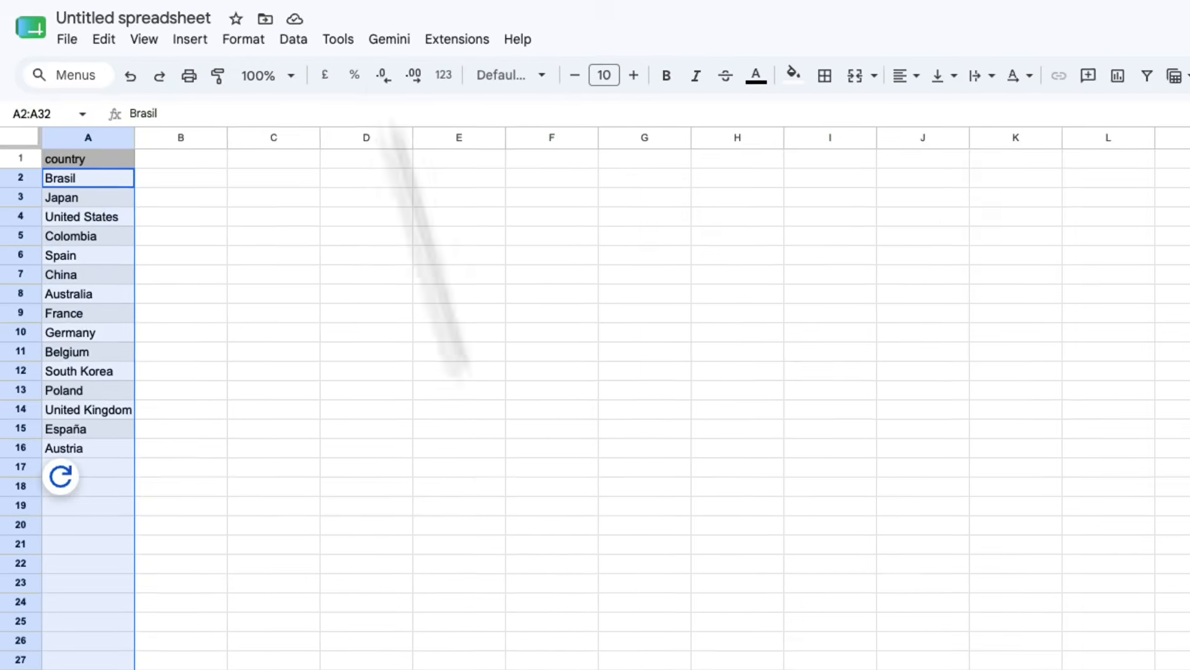
- Start a new BigQuery connection with the bigquerycourse-onetwothree project and paste the monthly sales query filtered on 'Brasil' into the query editor
click(312, 44)
mouse_move(372, 577)
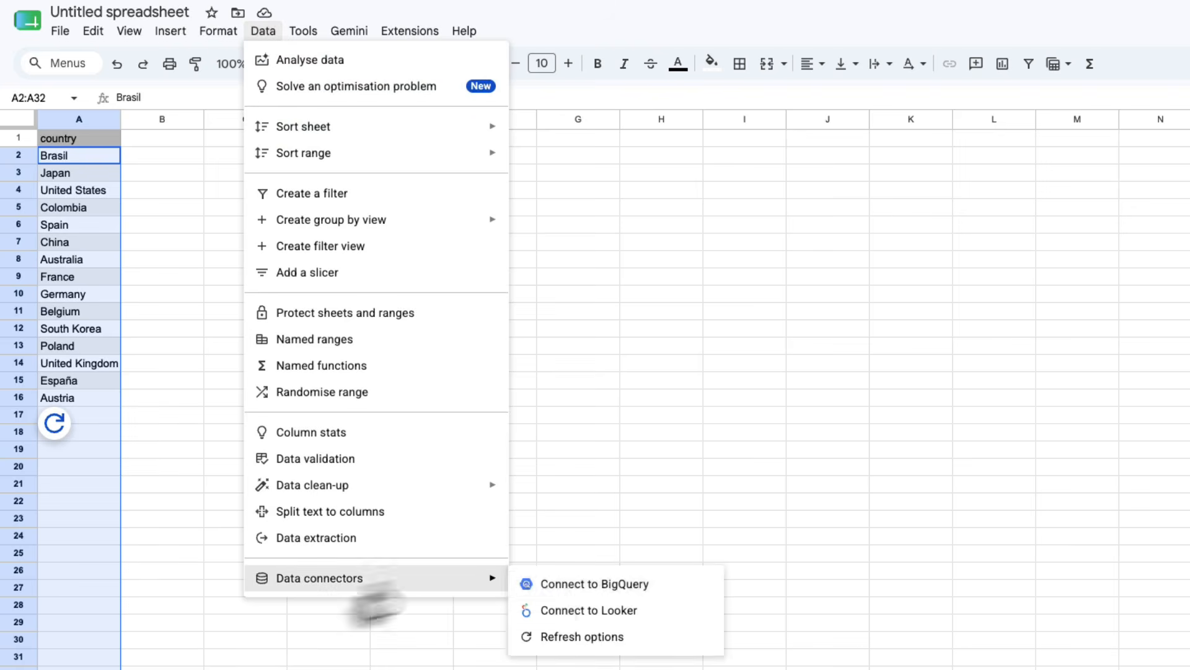
click(569, 585)
click(732, 369)
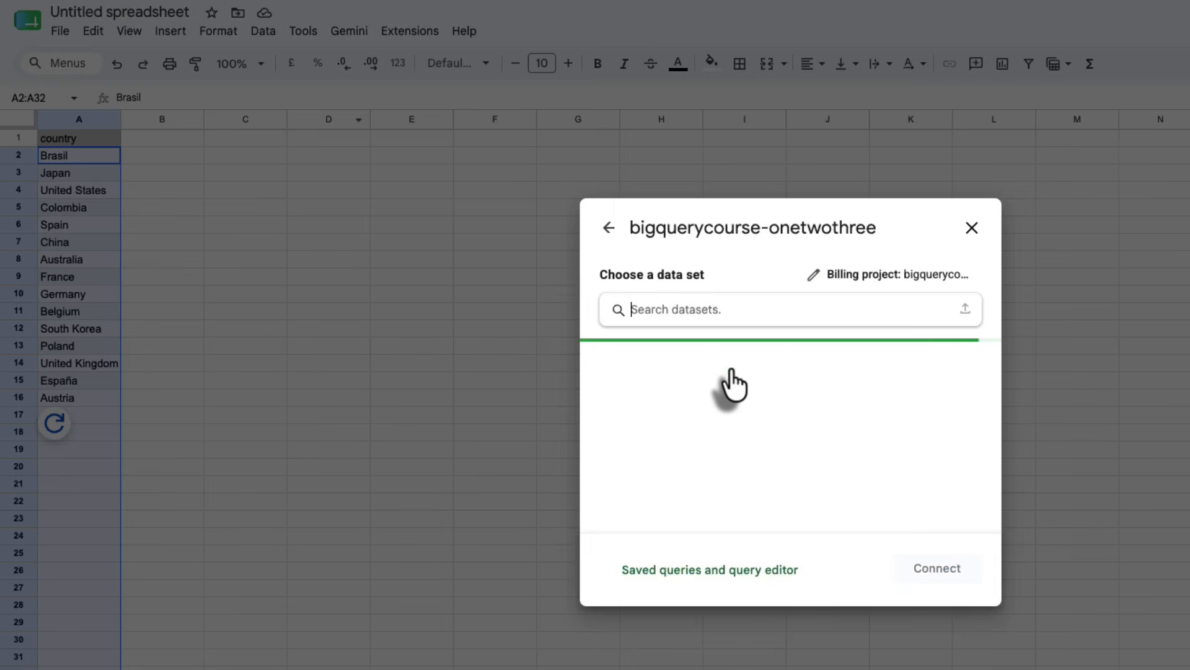
click(700, 568)
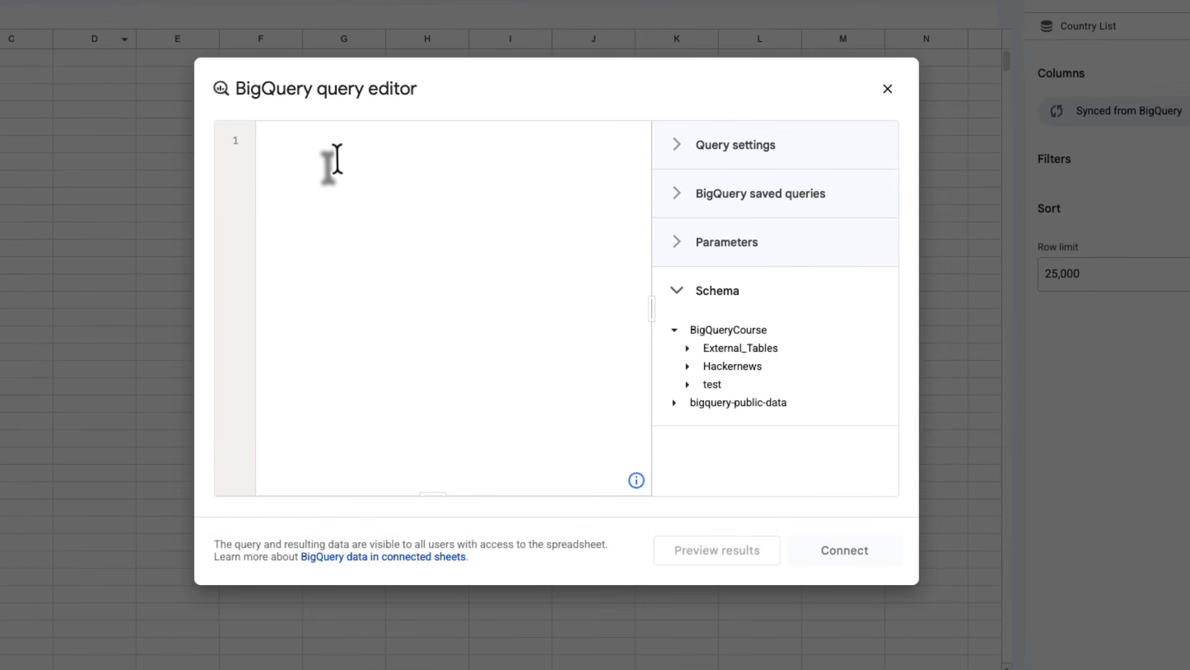
key(ctrl+v)
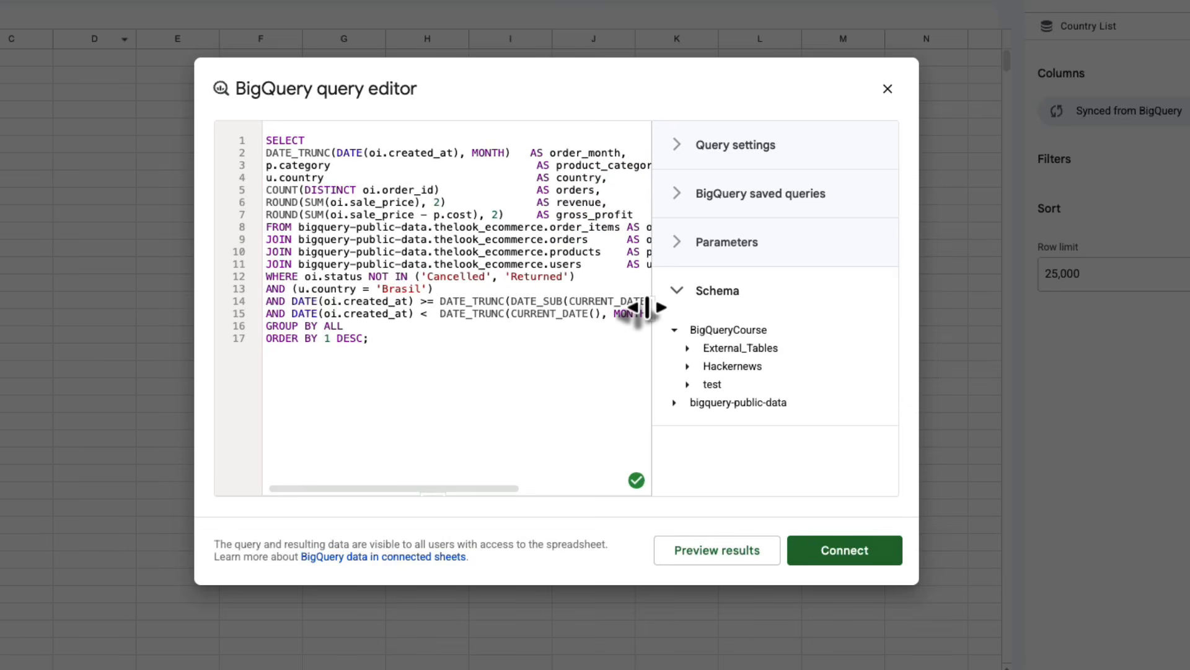
- Add a query parameter named COUNTRY that references cell Sheet1!C2
click(677, 253)
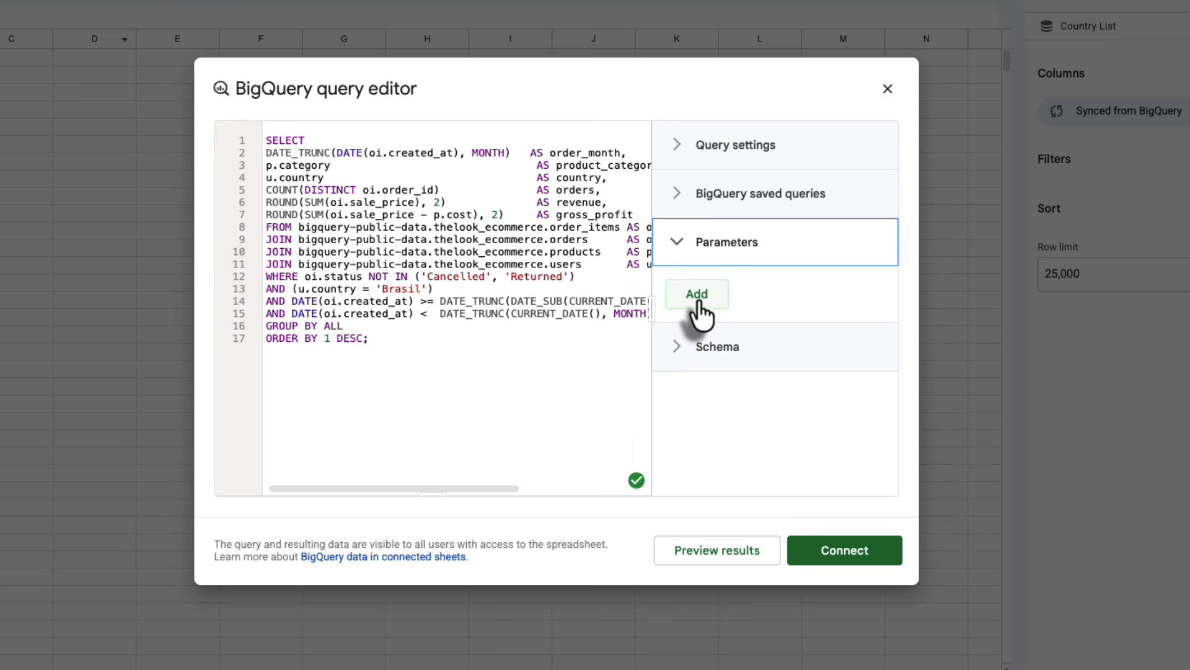
click(698, 295)
click(715, 350)
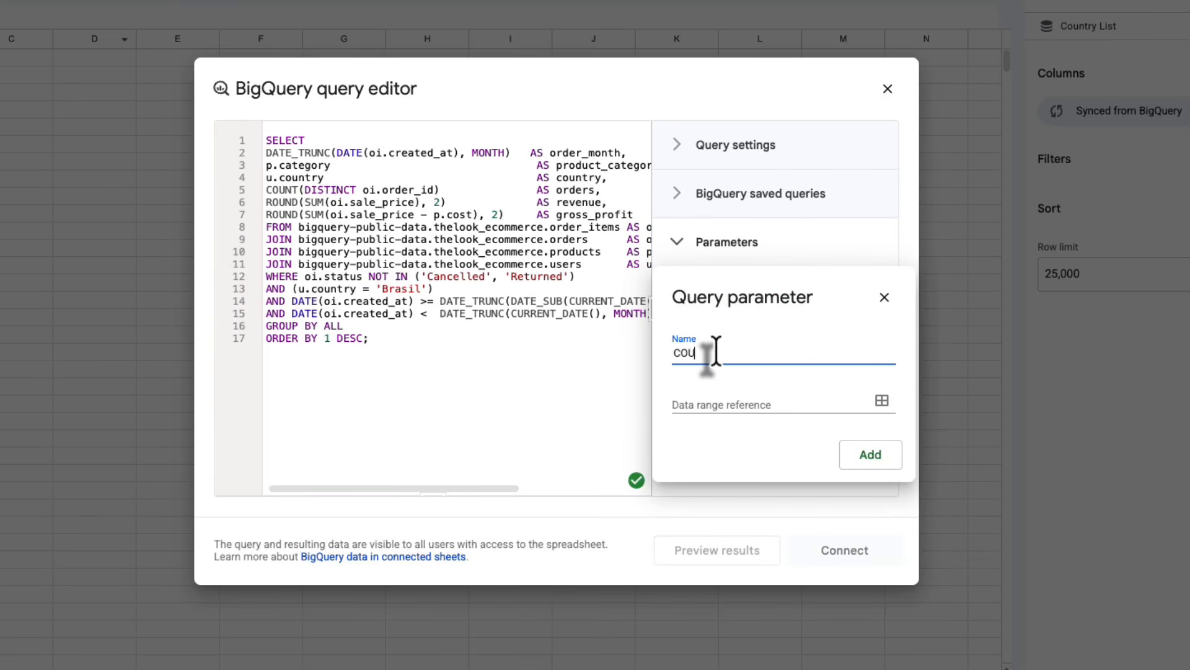
click(883, 401)
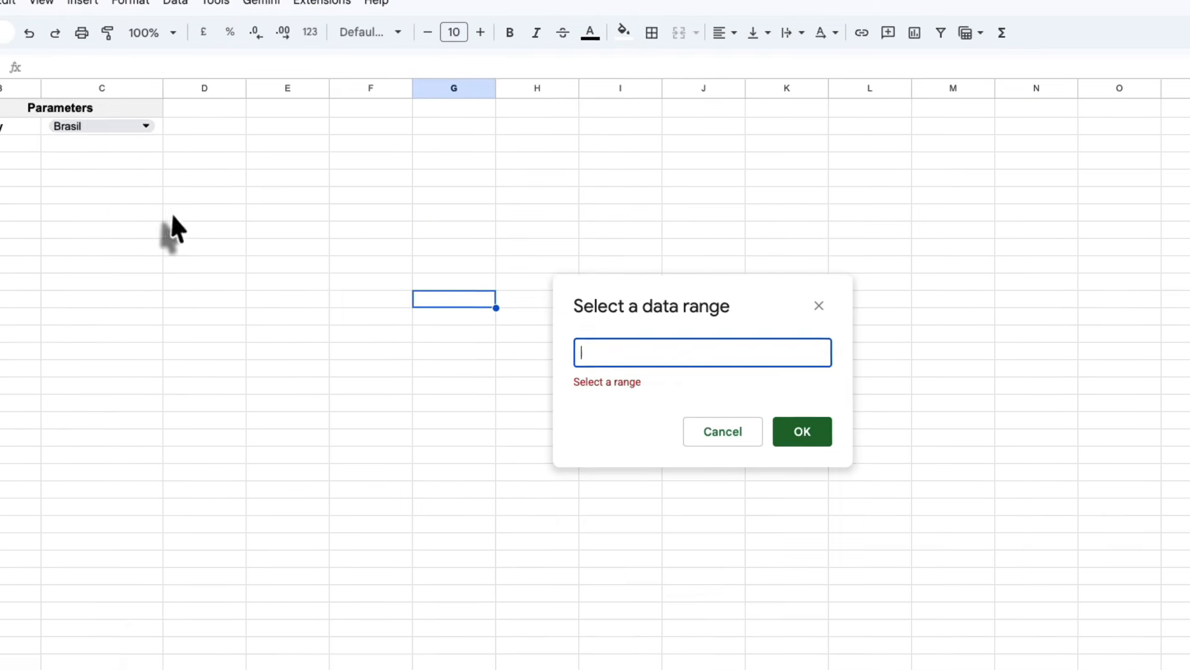
click(195, 162)
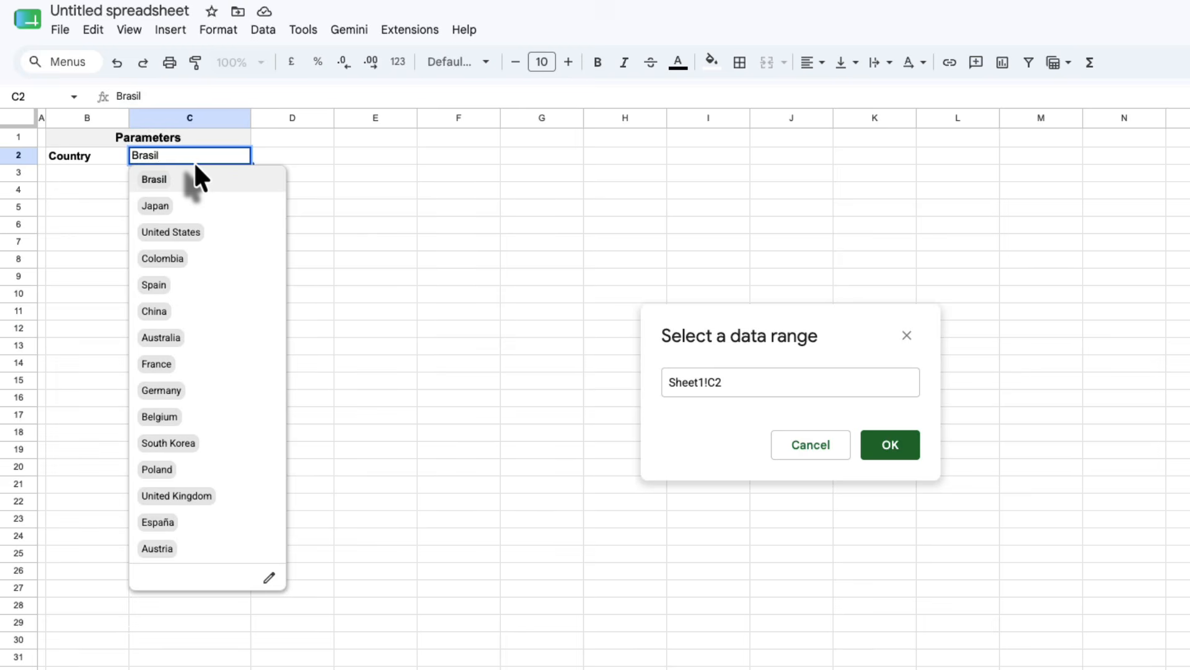
click(892, 450)
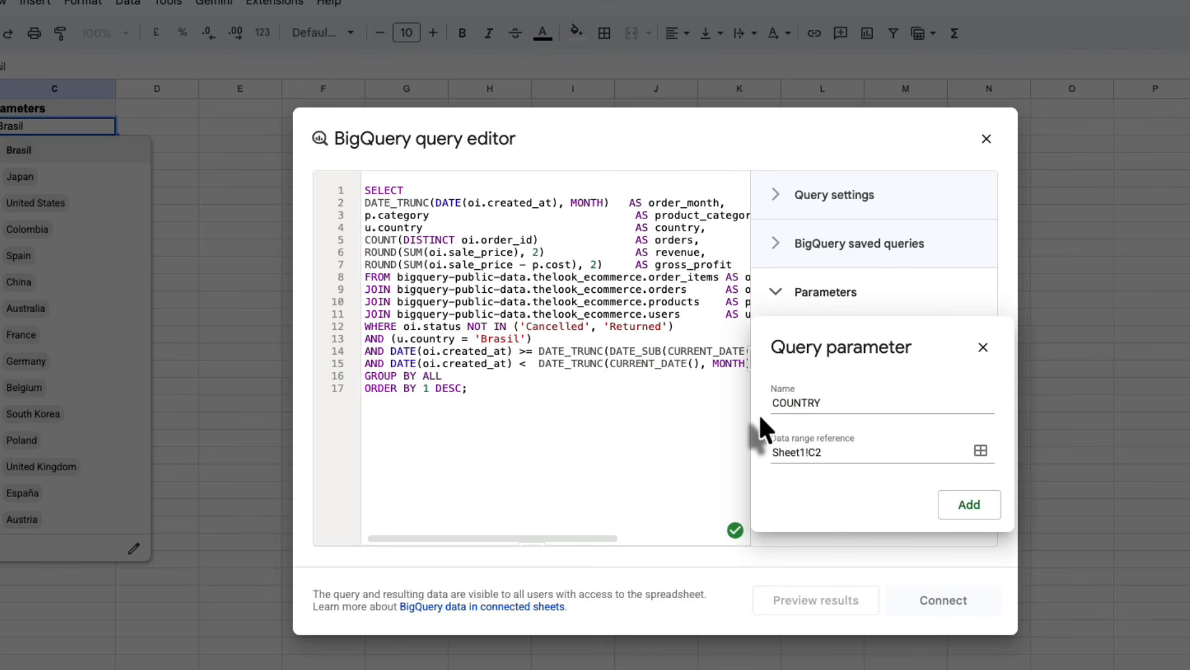
click(970, 504)
drag(526, 388, 479, 388)
key(ctrl+x)
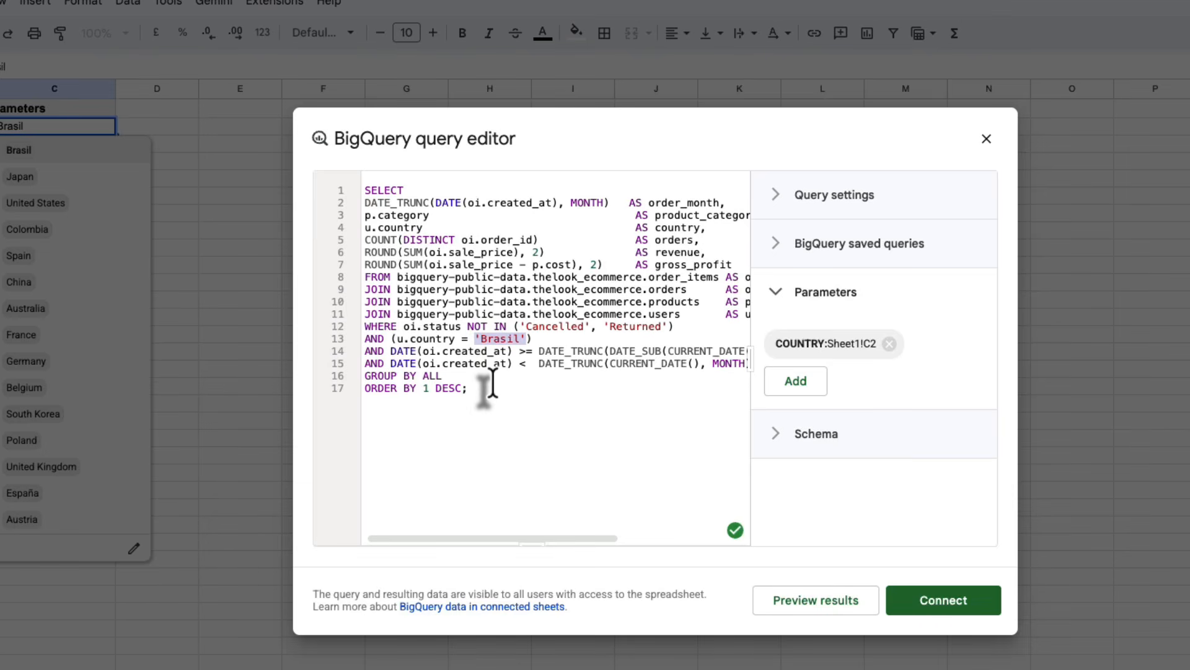
key(ctrl+v)
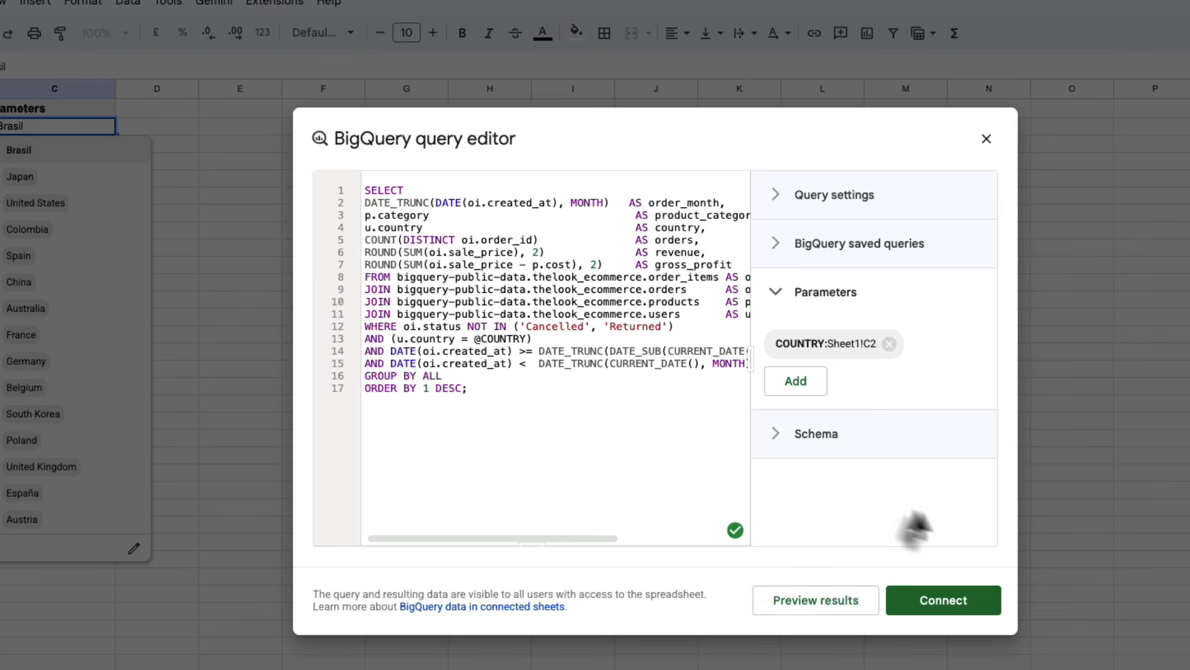
- Preview the parameterised query's results, connect it to the spreadsheet and dismiss the success message
click(845, 594)
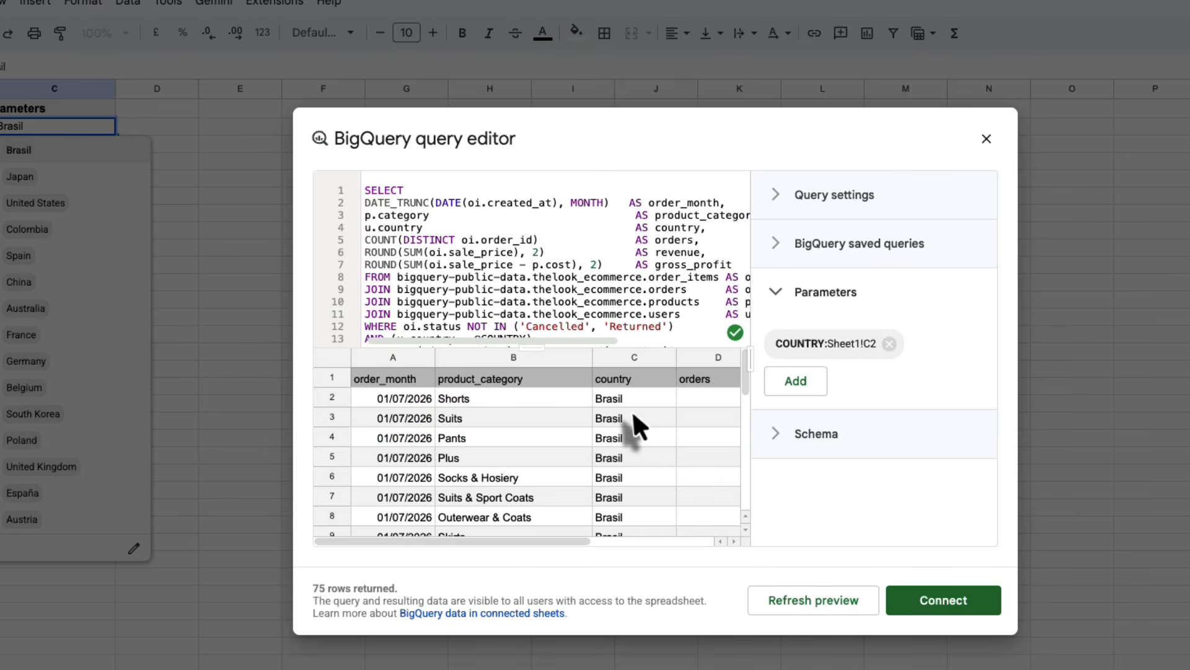
scroll(632, 411, down, 8)
scroll(631, 410, up, 8)
click(943, 600)
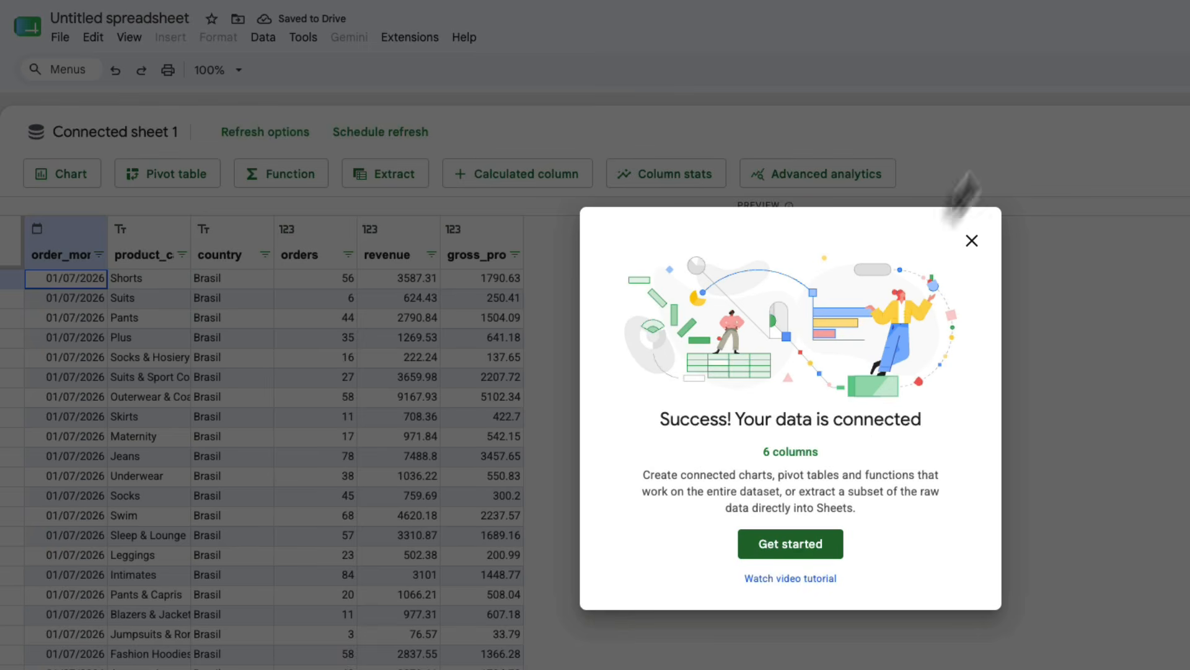
click(971, 240)
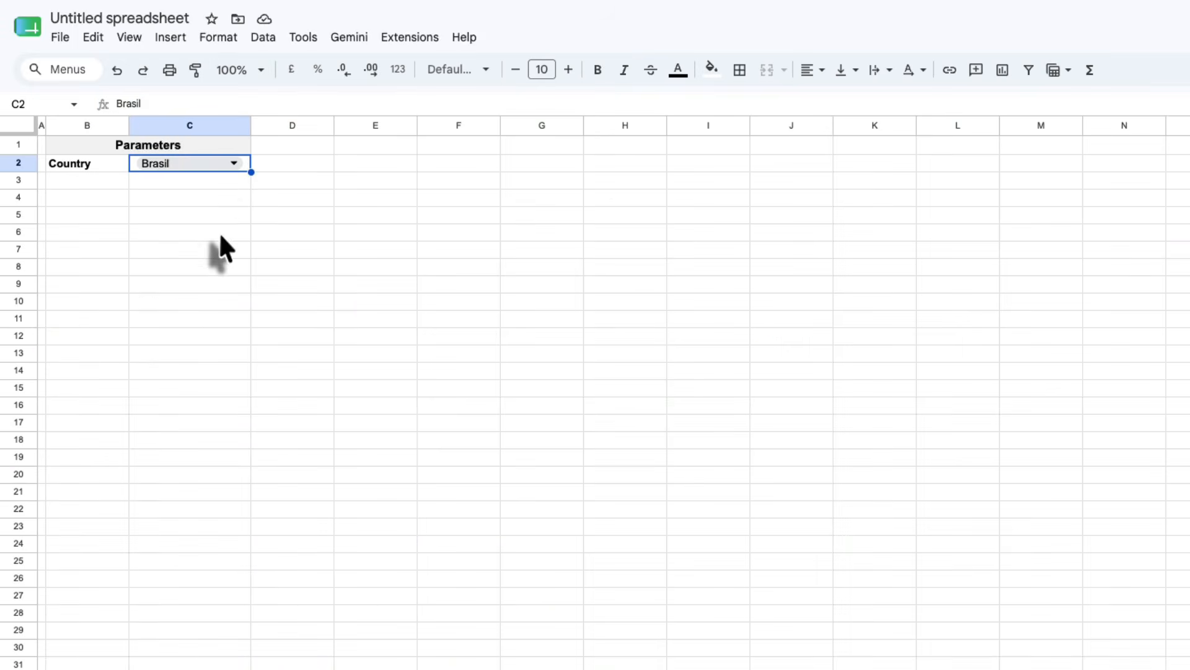
- Set the country in cell C2 of Sheet1 to China and refresh the data in Connected sheet 1
click(234, 164)
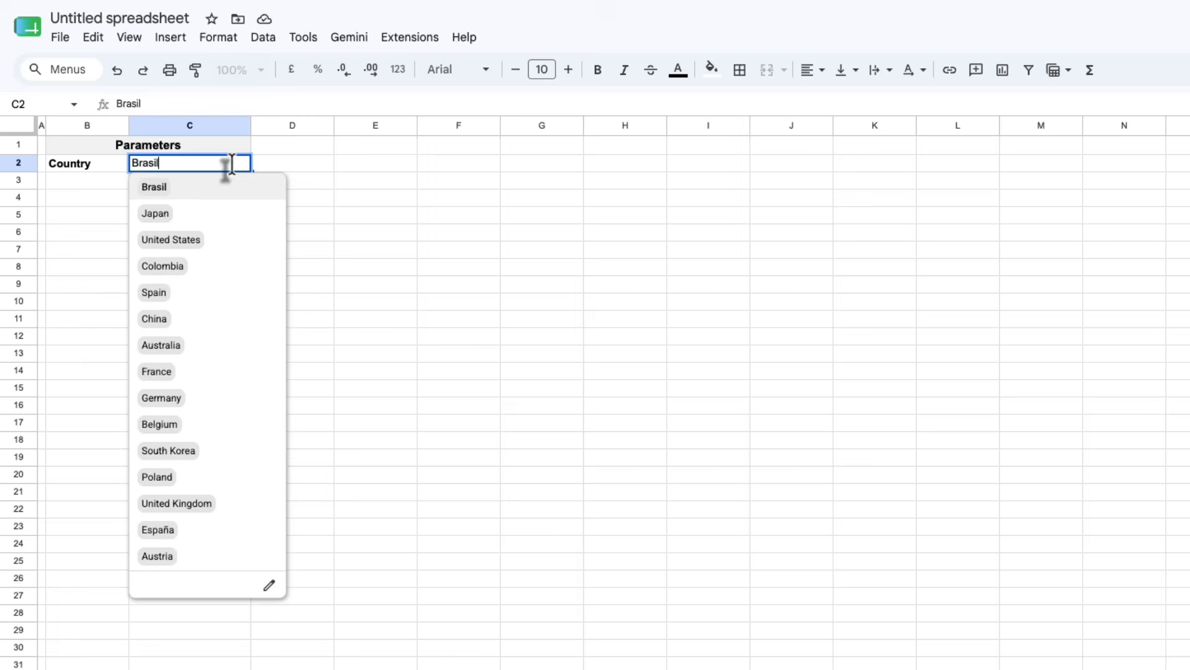
click(177, 320)
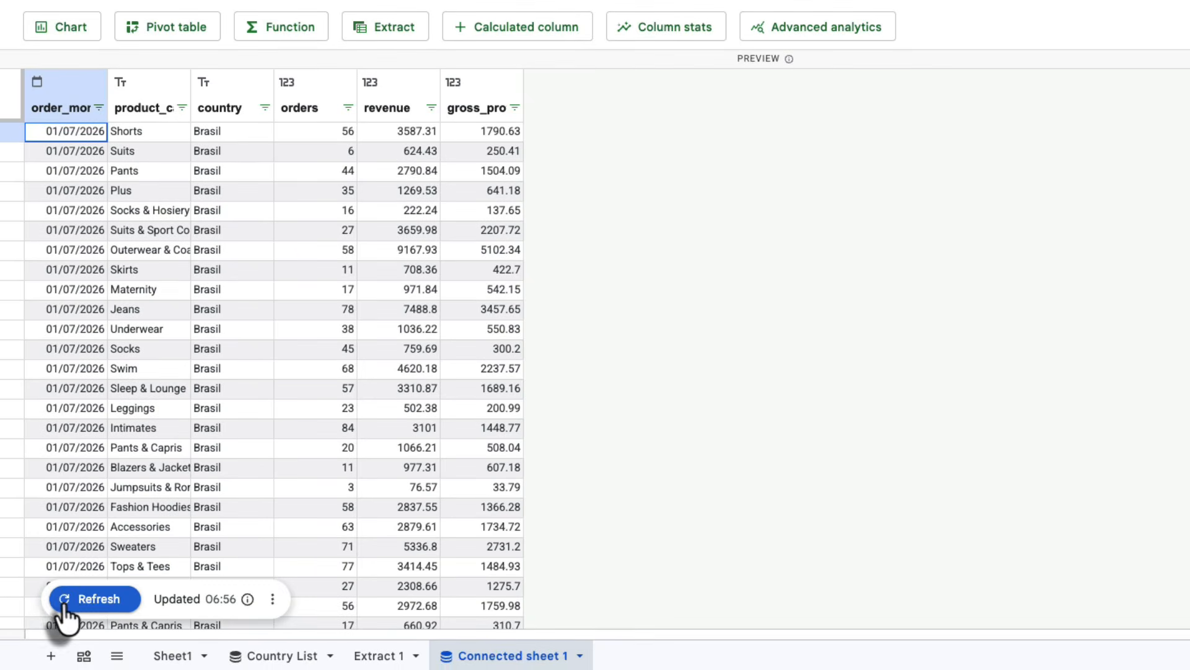
click(77, 604)
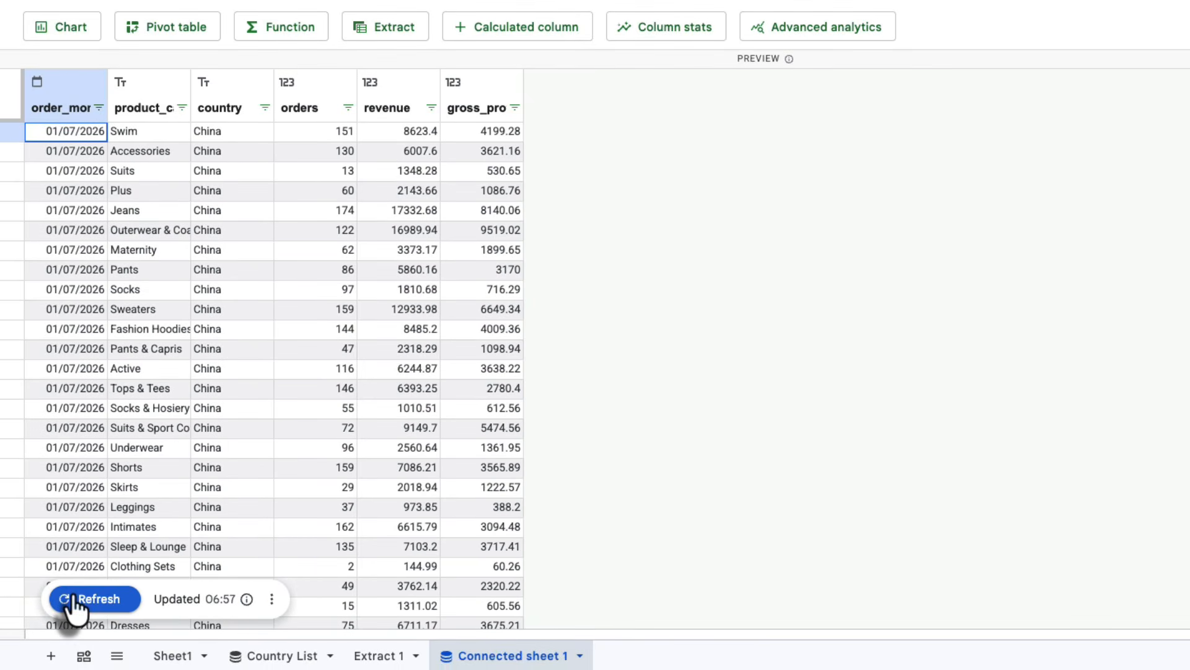
- Create an extract of Connected sheet 1 in a new sheet and apply it to load the sales rows
click(395, 31)
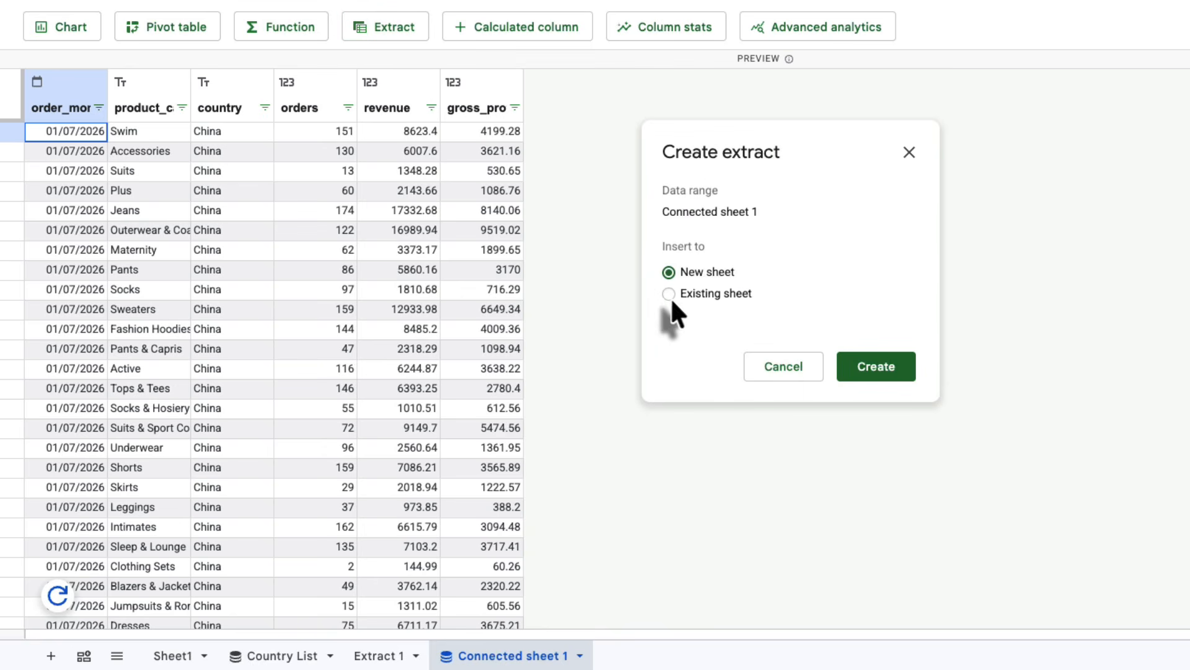
click(877, 372)
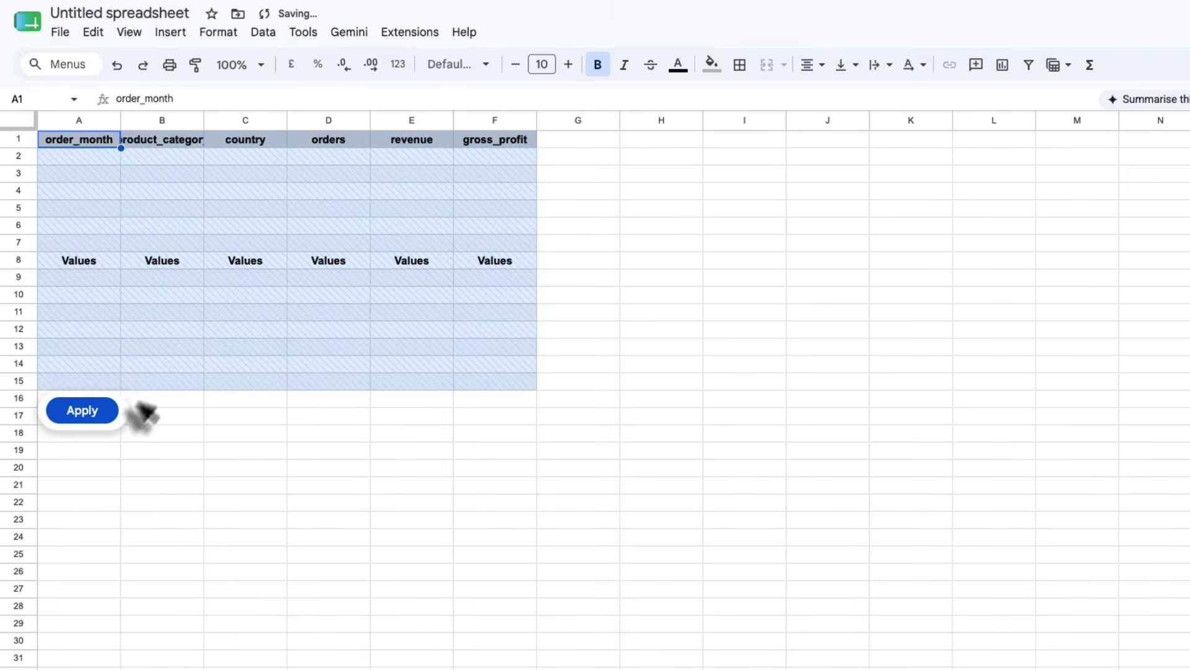
click(87, 337)
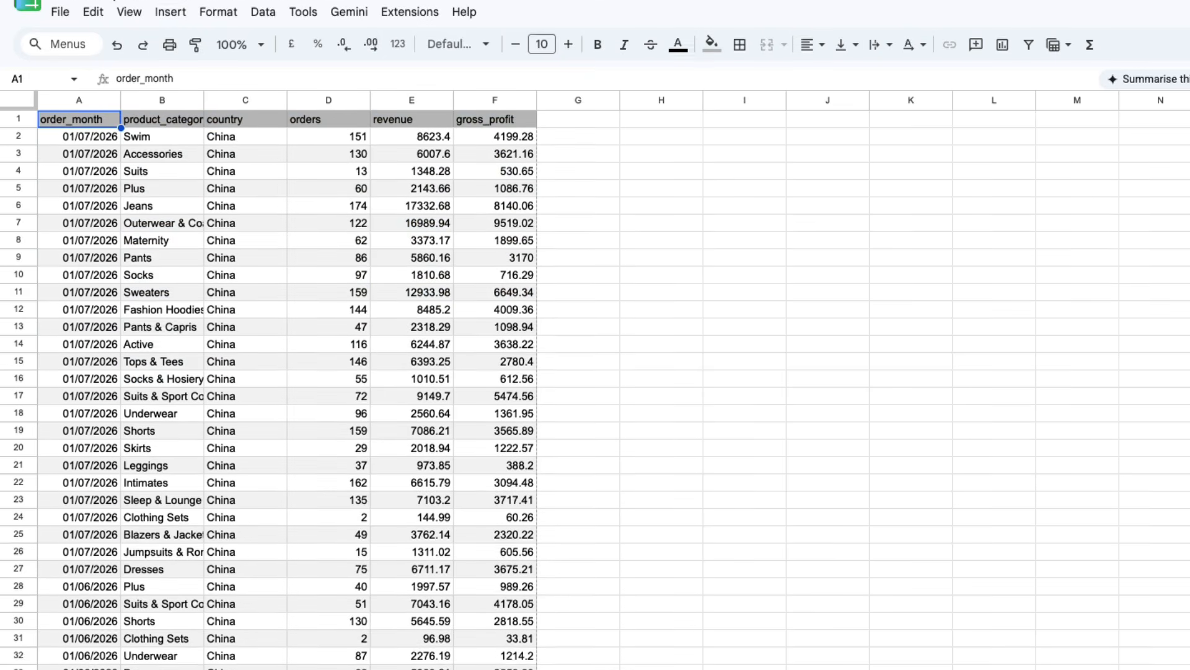
- Rename the Extract 2 sheet to "Flat Data"
right_click(626, 666)
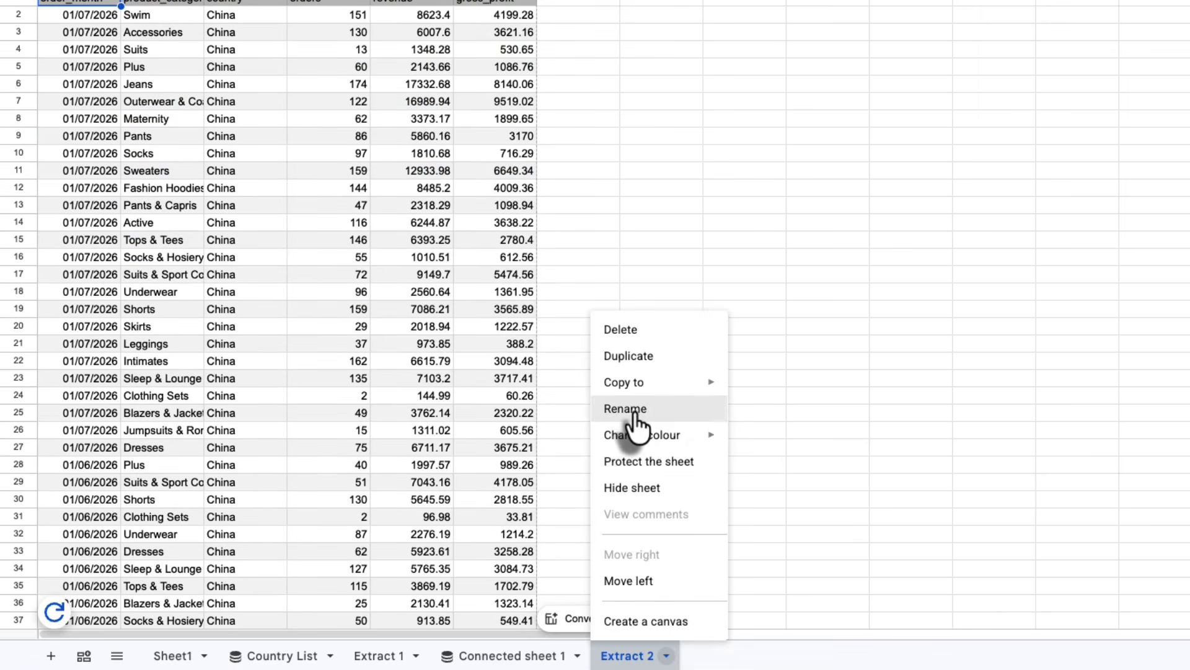
click(636, 426)
text(Flat )
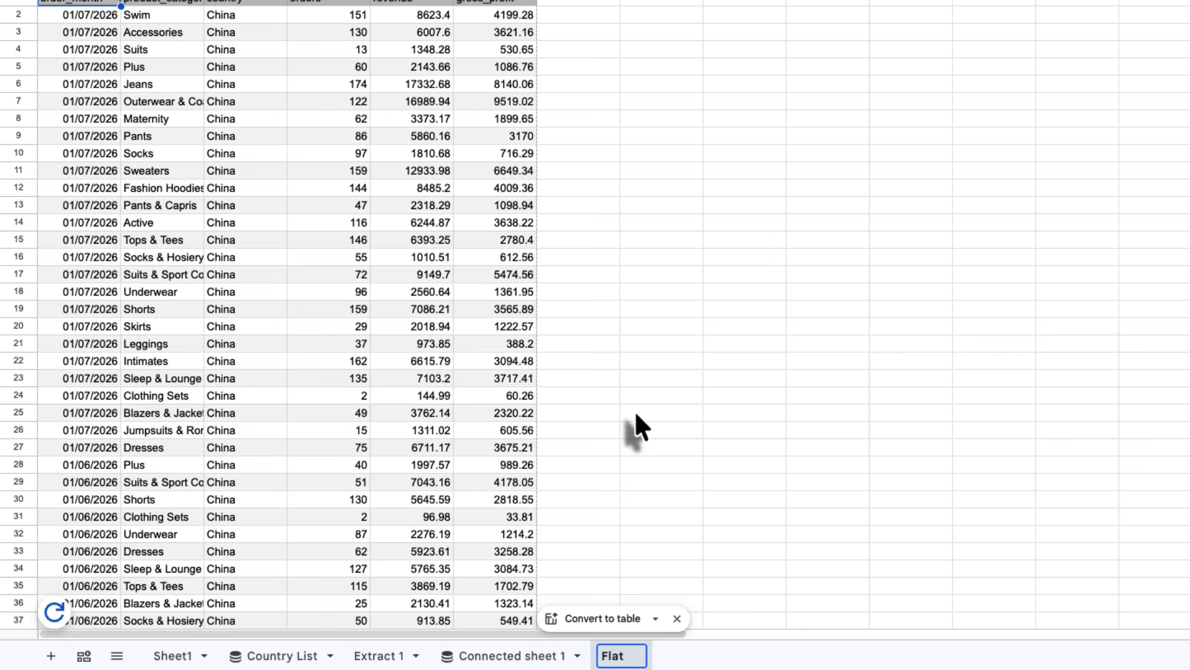
text(Data)
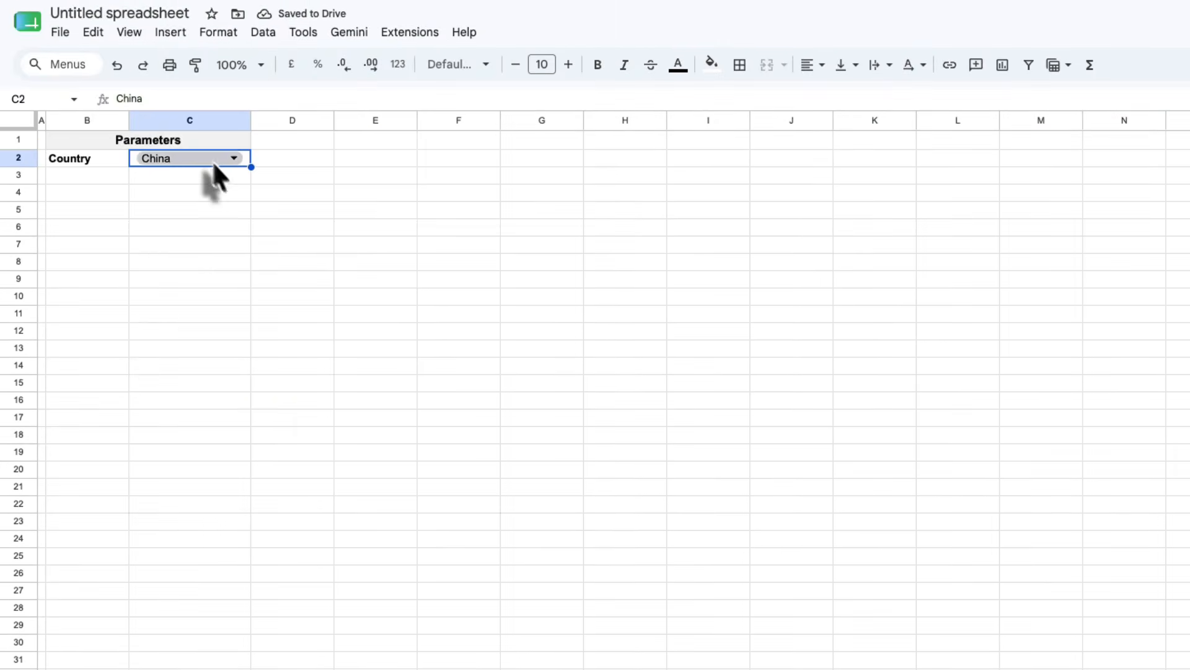
- Set the country in cell C2 of Sheet1 to Brasil and refresh the Flat Data extract
click(217, 163)
click(189, 165)
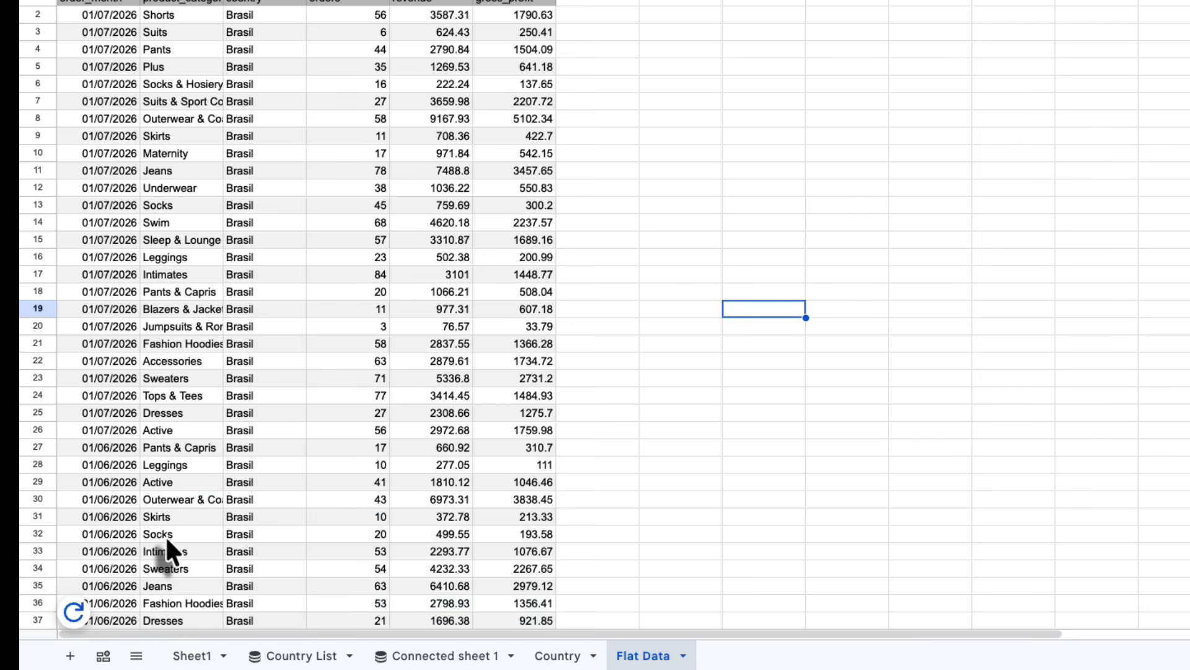
- Open the Gemini assistant beside the Flat Data sheet and widen its area
click(648, 379)
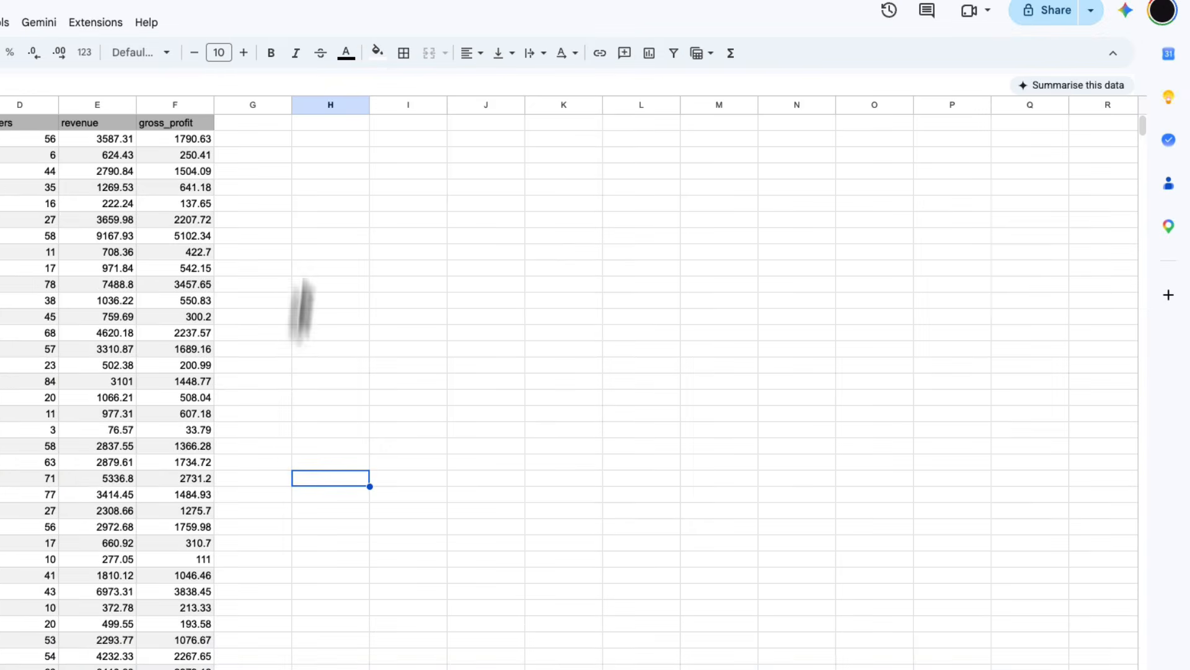
click(443, 149)
click(1125, 11)
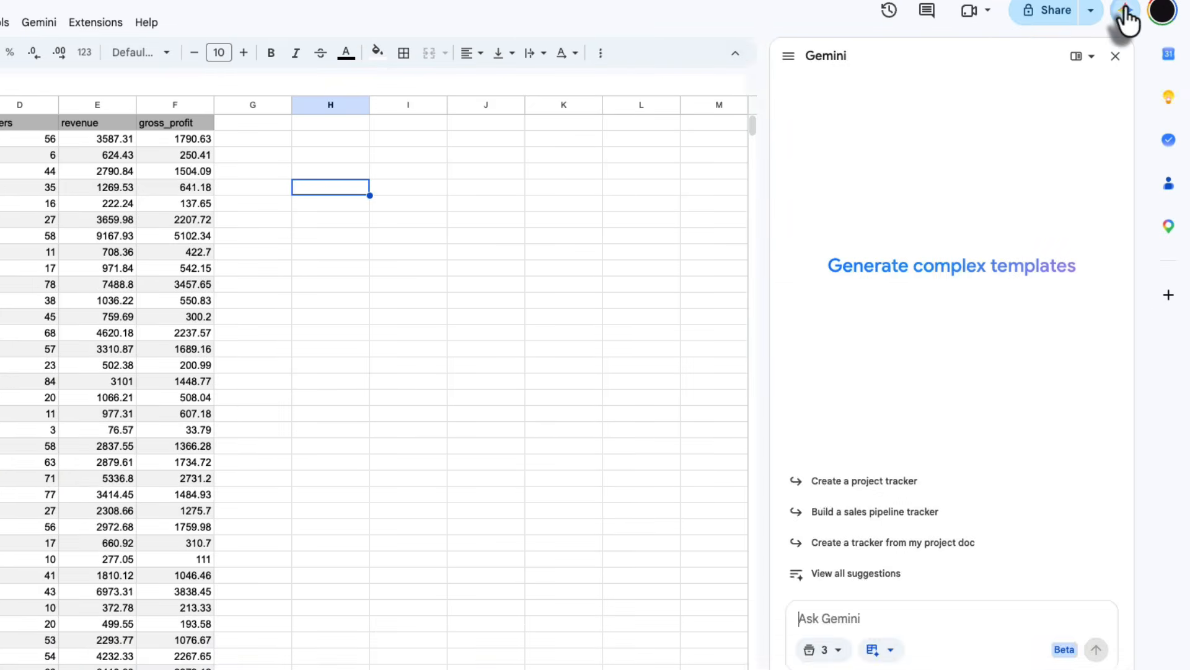
drag(767, 446, 370, 403)
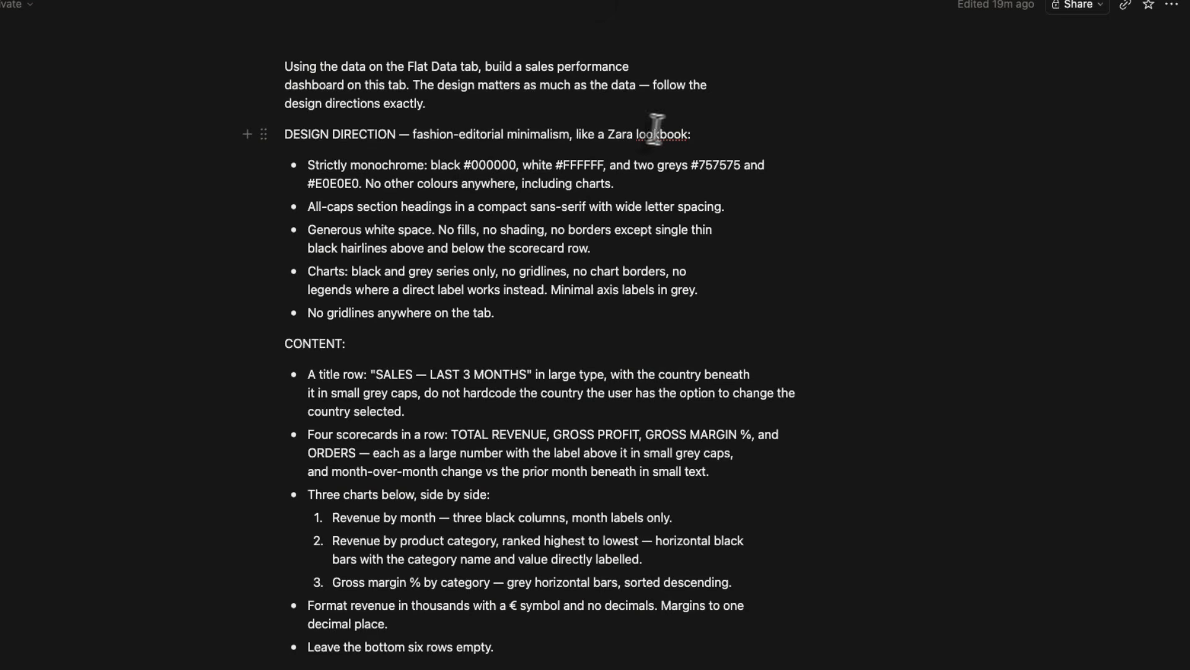
- Copy the sales dashboard prompt with its design direction and content rules from the notes into Gemini and submit it
triple_click(607, 240)
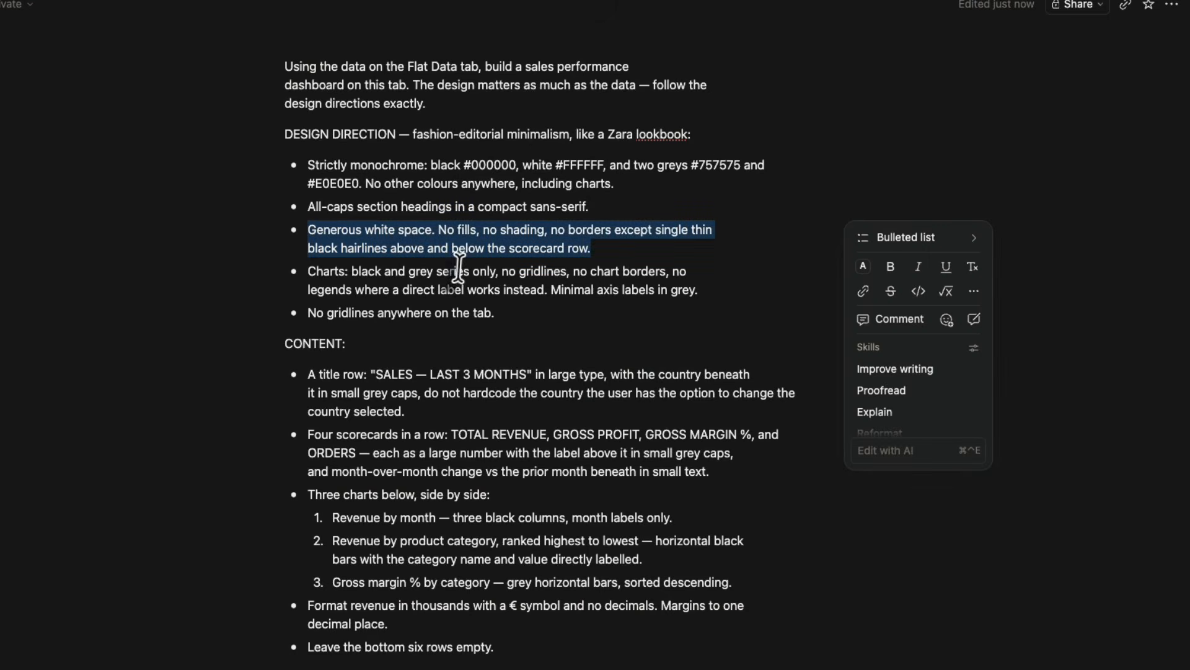
click(532, 338)
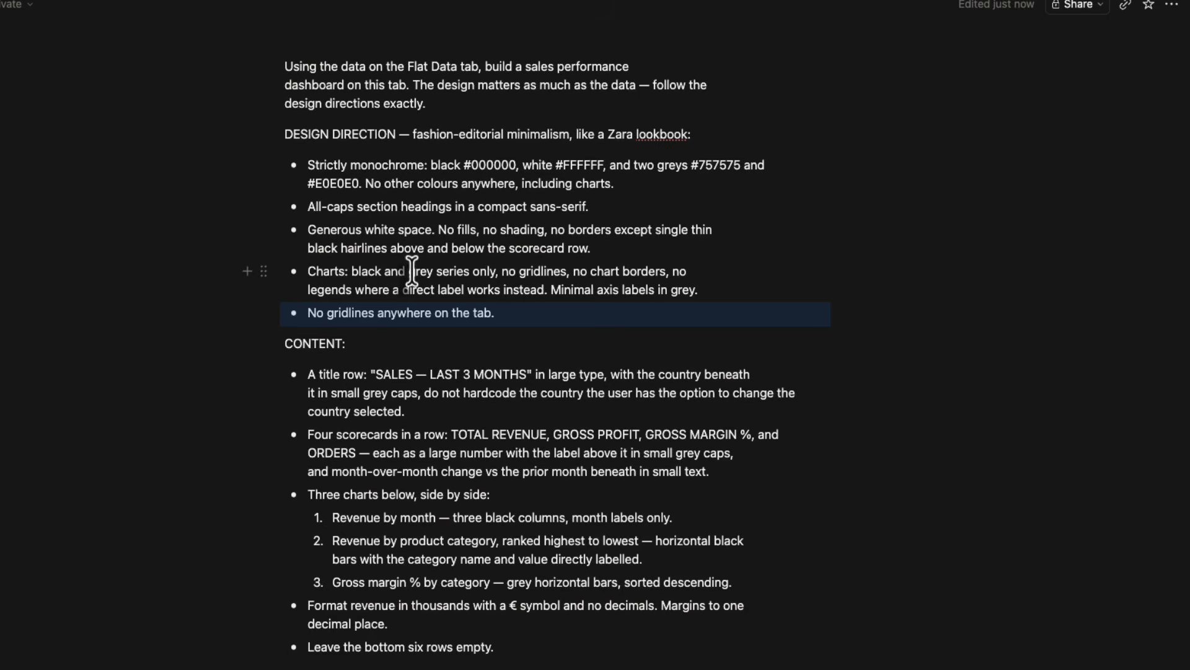
scroll(340, 287, down, 5)
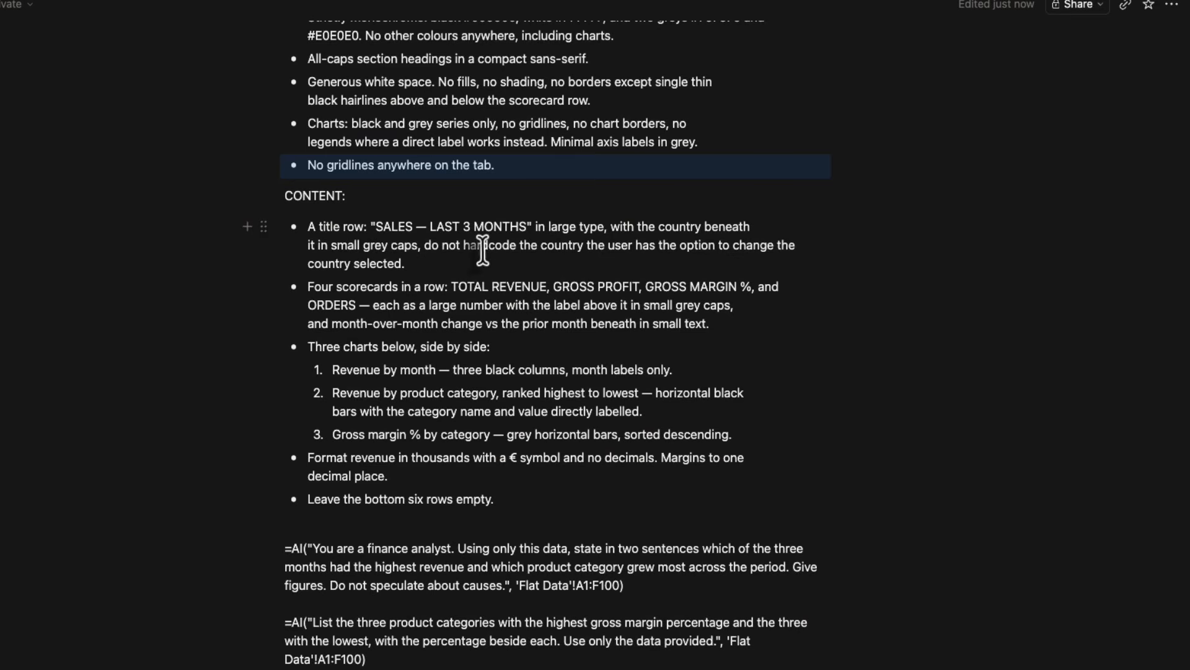
scroll(483, 251, down, 6)
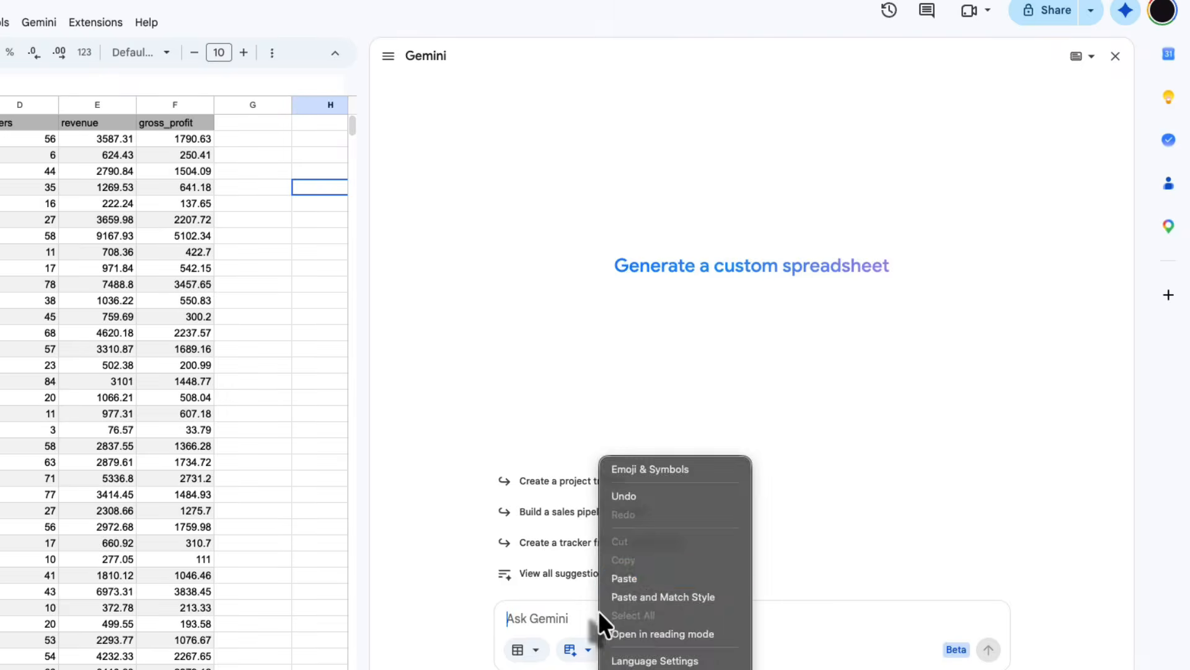
click(641, 574)
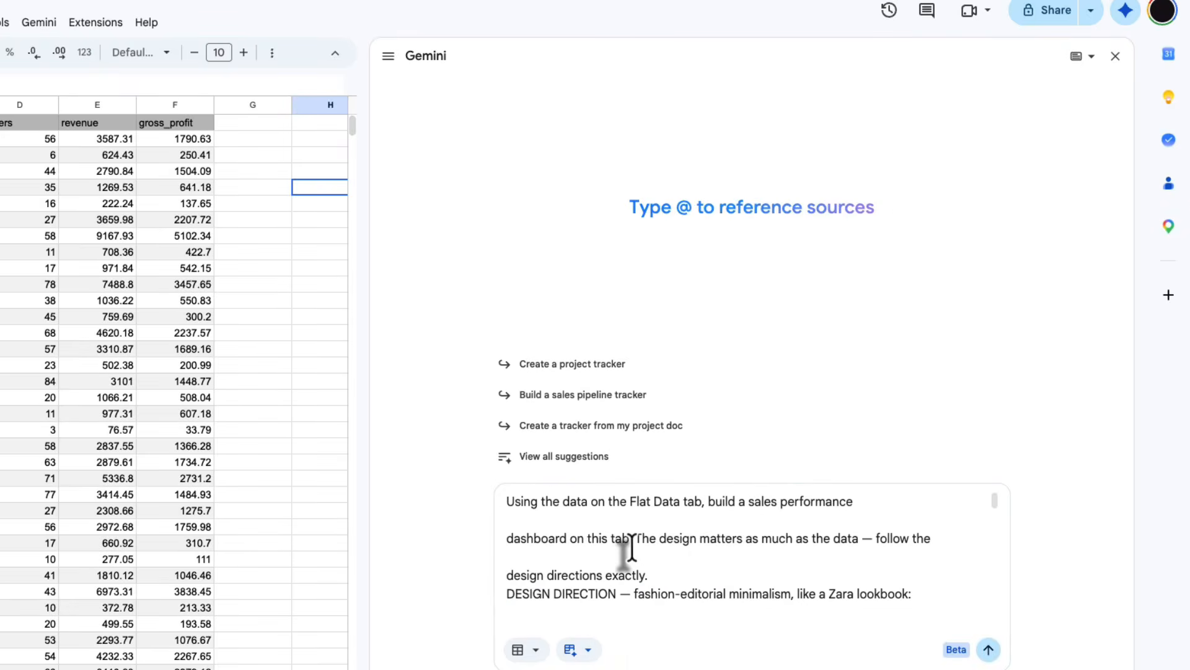
click(989, 650)
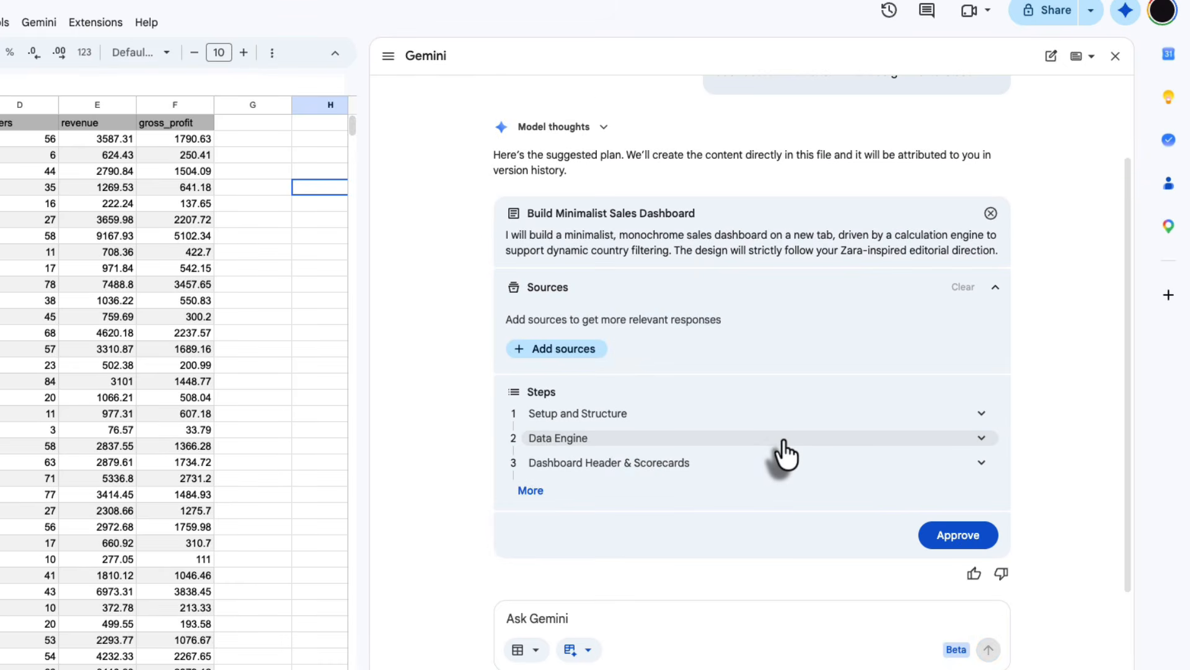
- Review the Setup and Structure, Data Engine, and Dashboard Header & Scorecards steps of Gemini's plan and approve it
click(546, 414)
scroll(583, 425, down, 1)
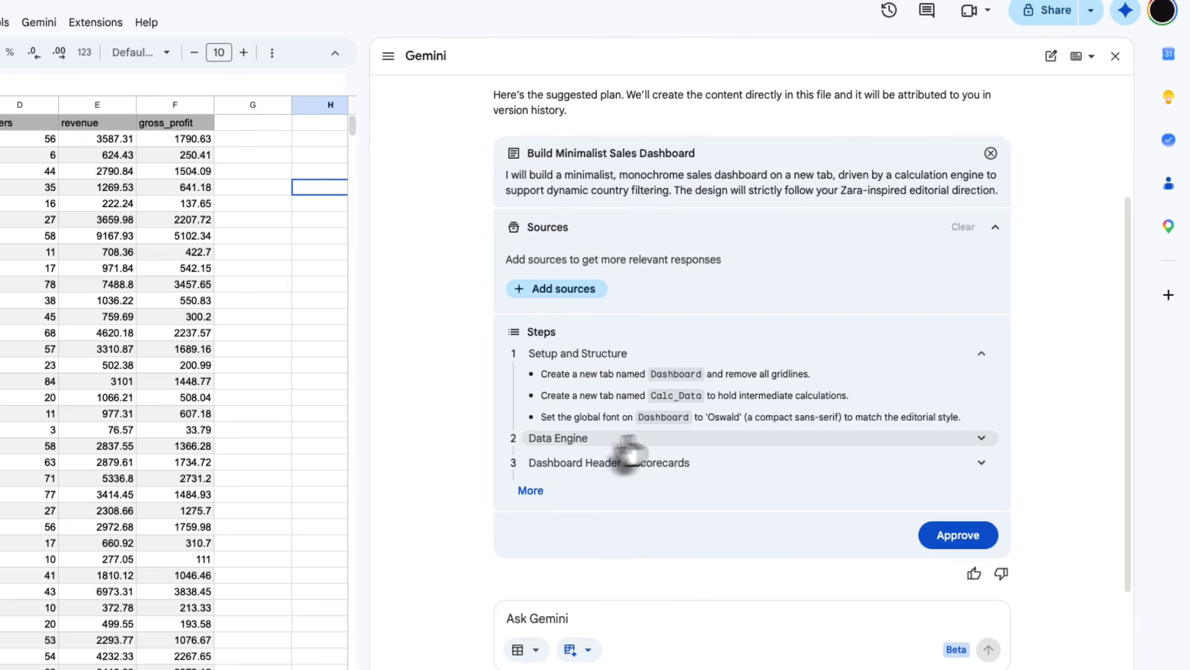
click(569, 439)
scroll(639, 388, down, 2)
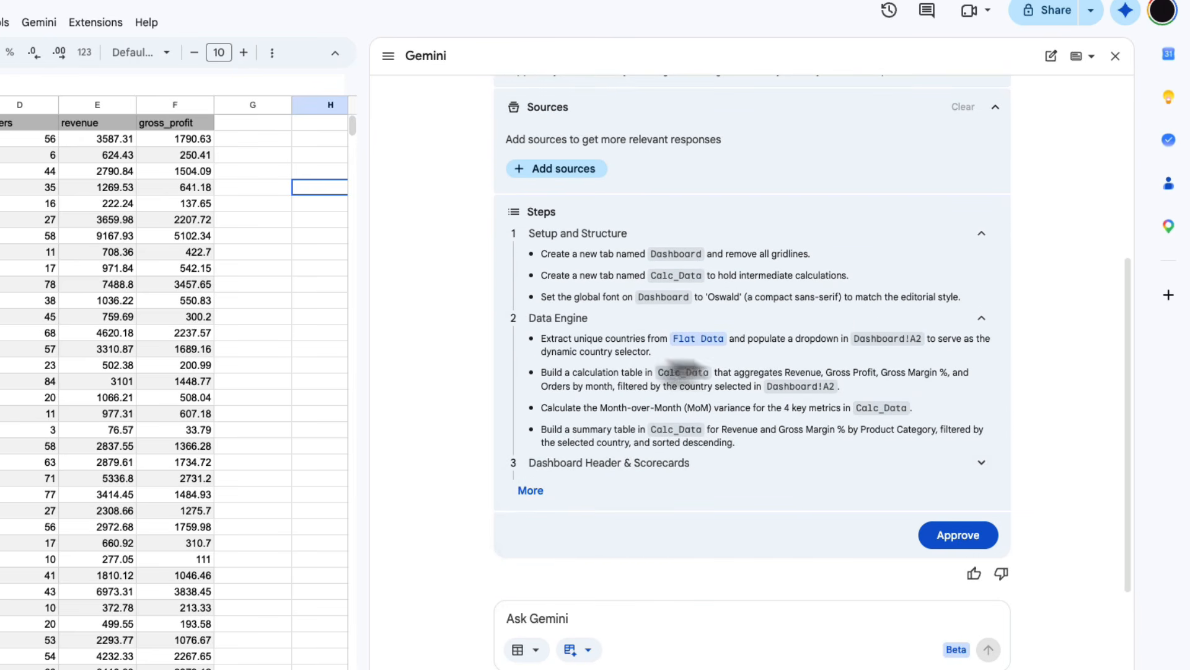
click(599, 465)
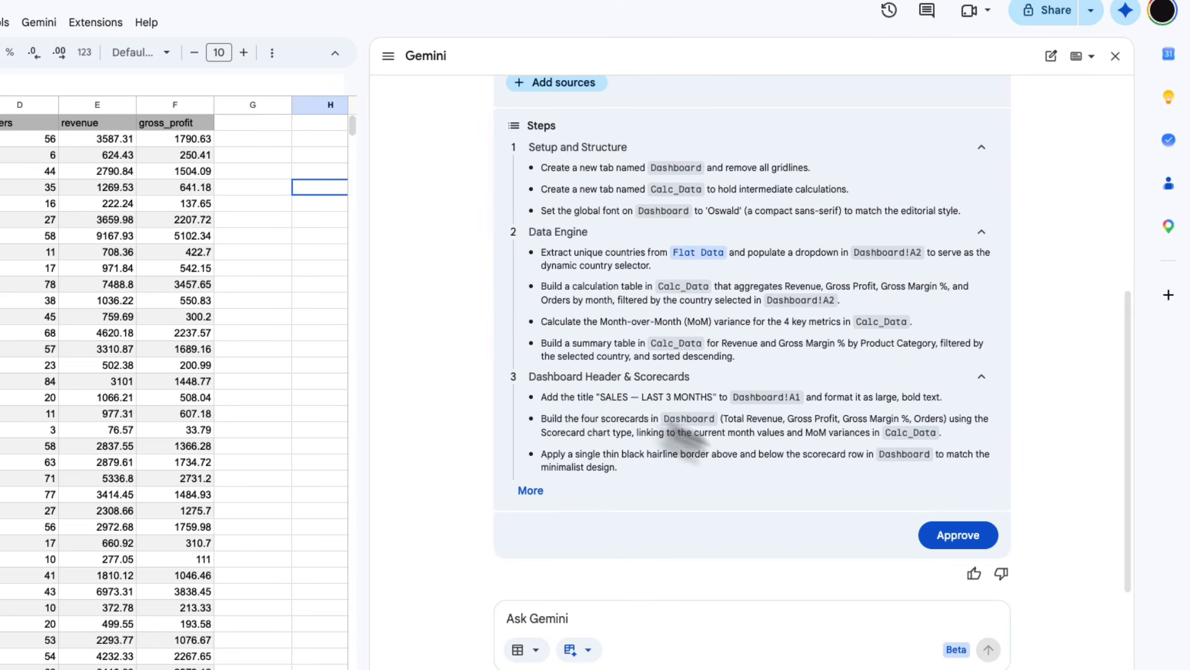
click(961, 537)
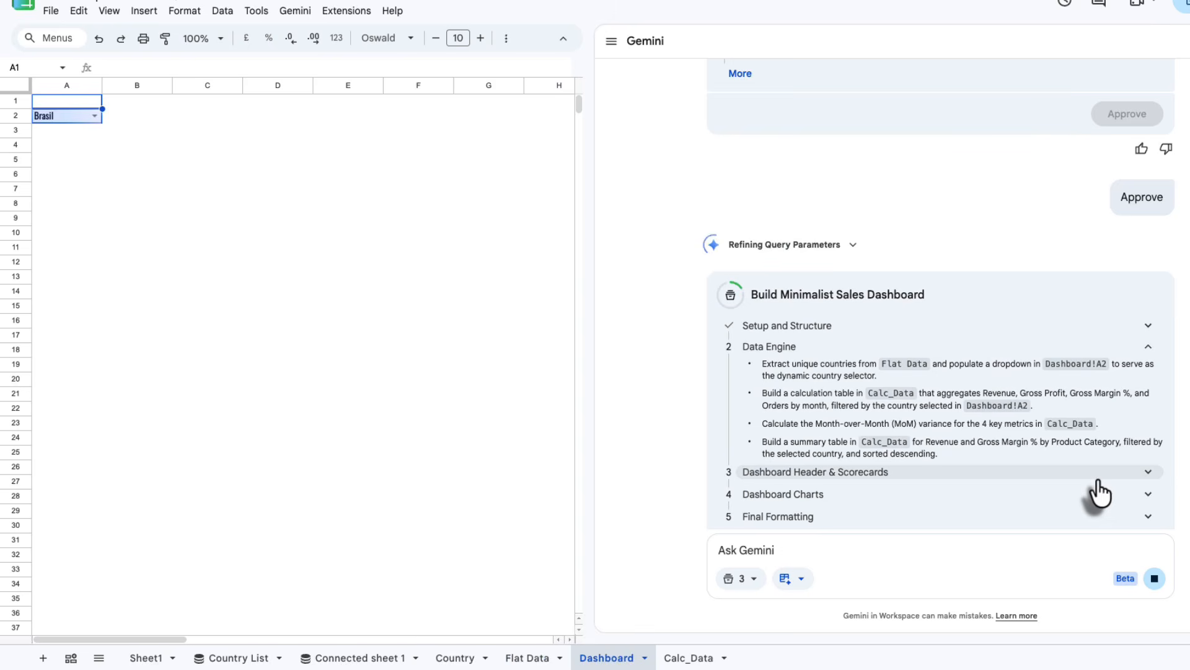
- Examine the formulas on the Calc_Data sheet for the monthly metrics, month-over-month change and both category tables
click(705, 660)
click(211, 115)
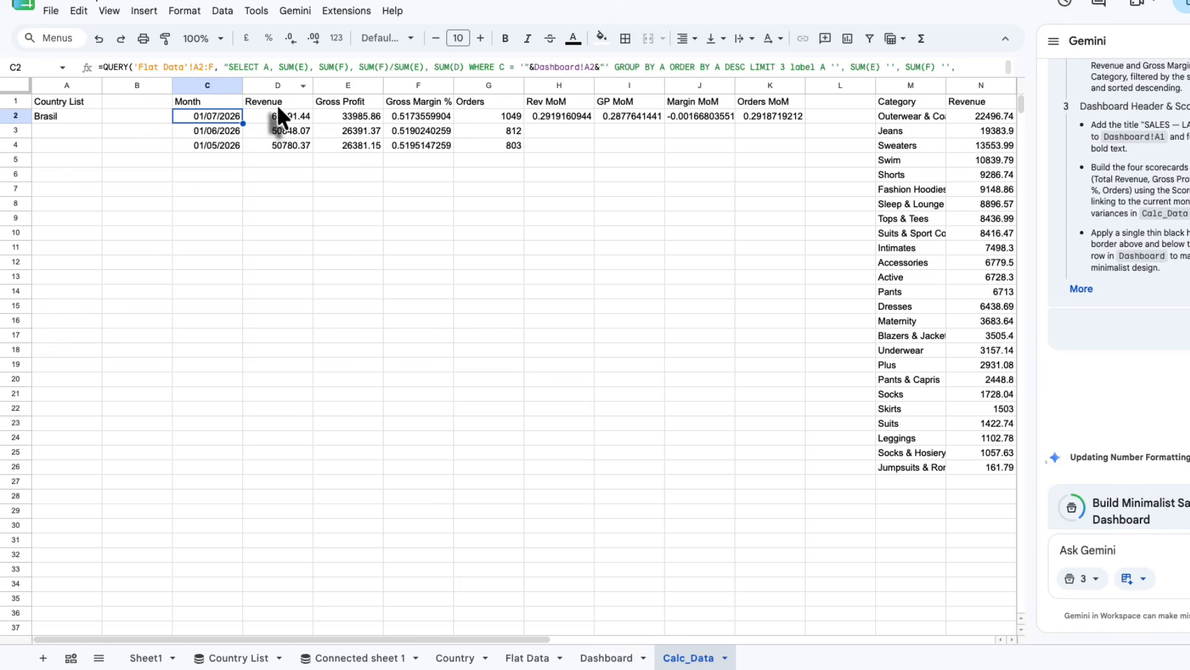
click(556, 117)
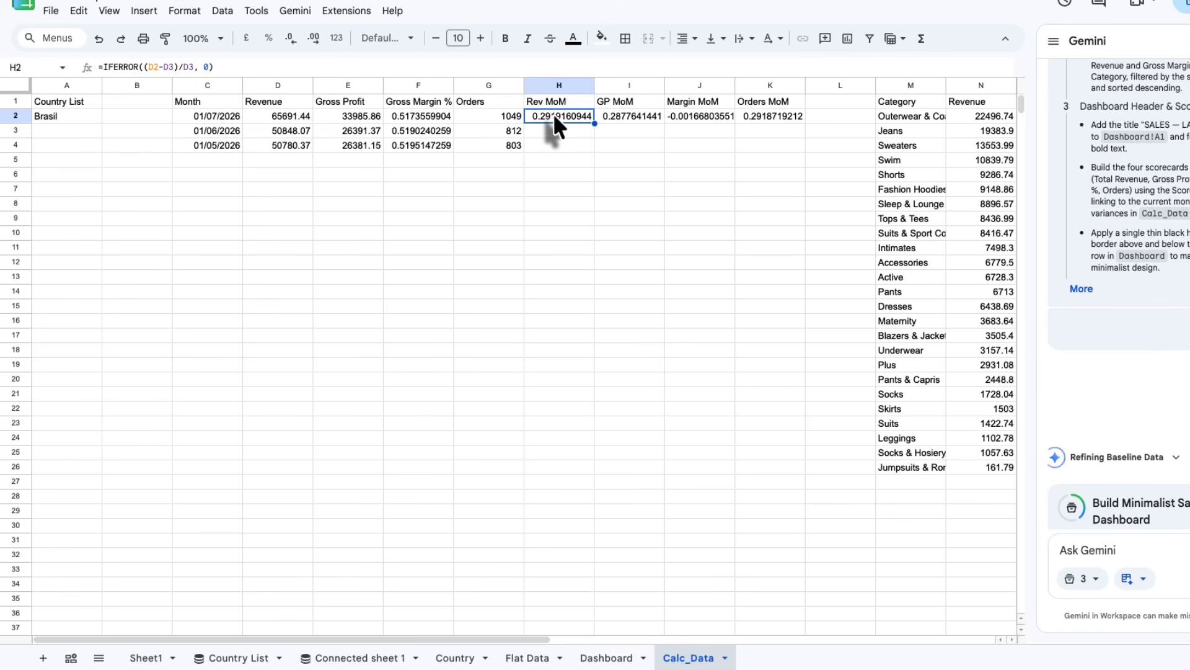
scroll(553, 113, right, 8)
click(394, 104)
click(390, 115)
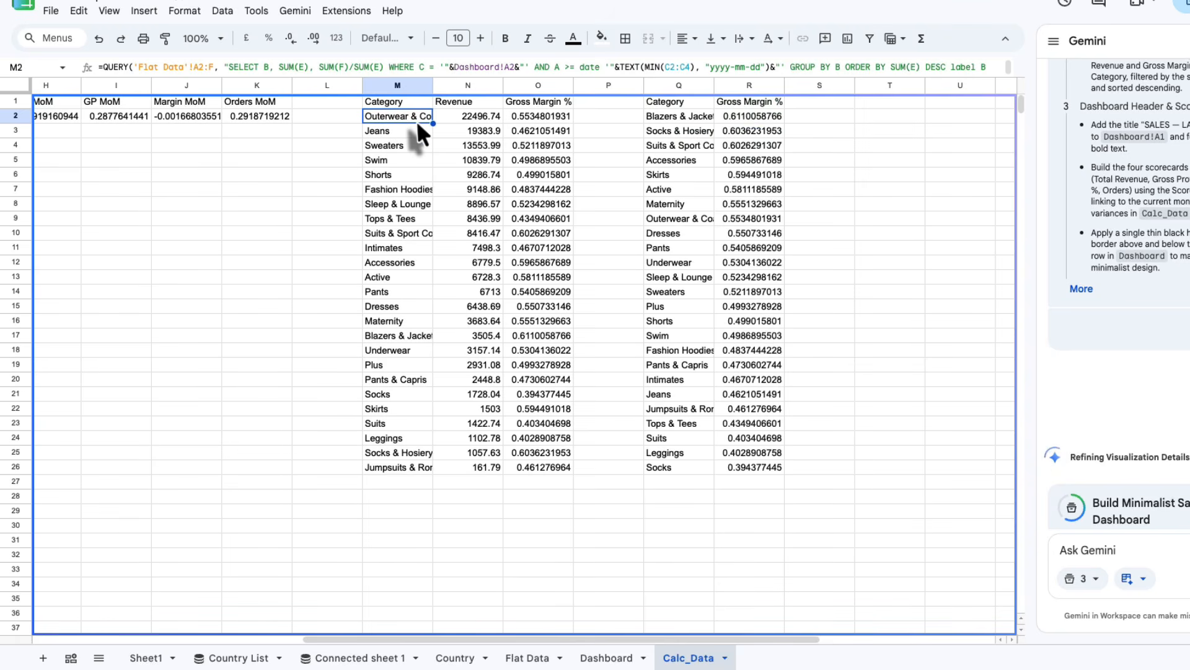
click(676, 116)
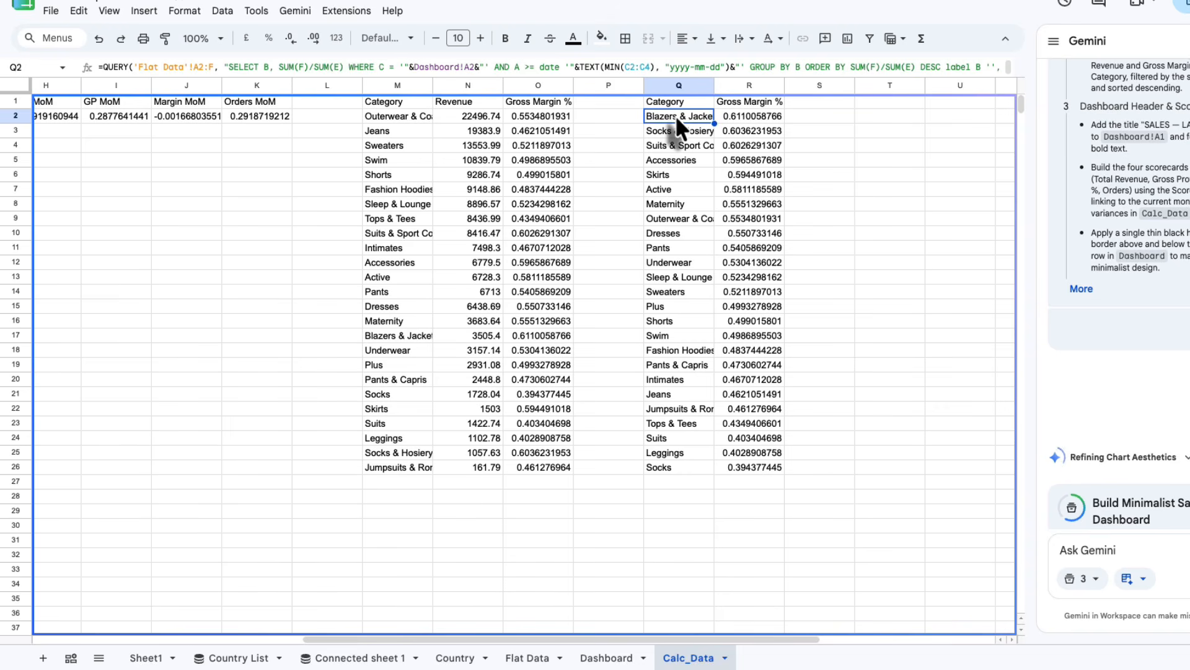
- Draw an outer border around the Commentary area B38:L48 below the charts on the Dashboard sheet
click(607, 658)
click(968, 251)
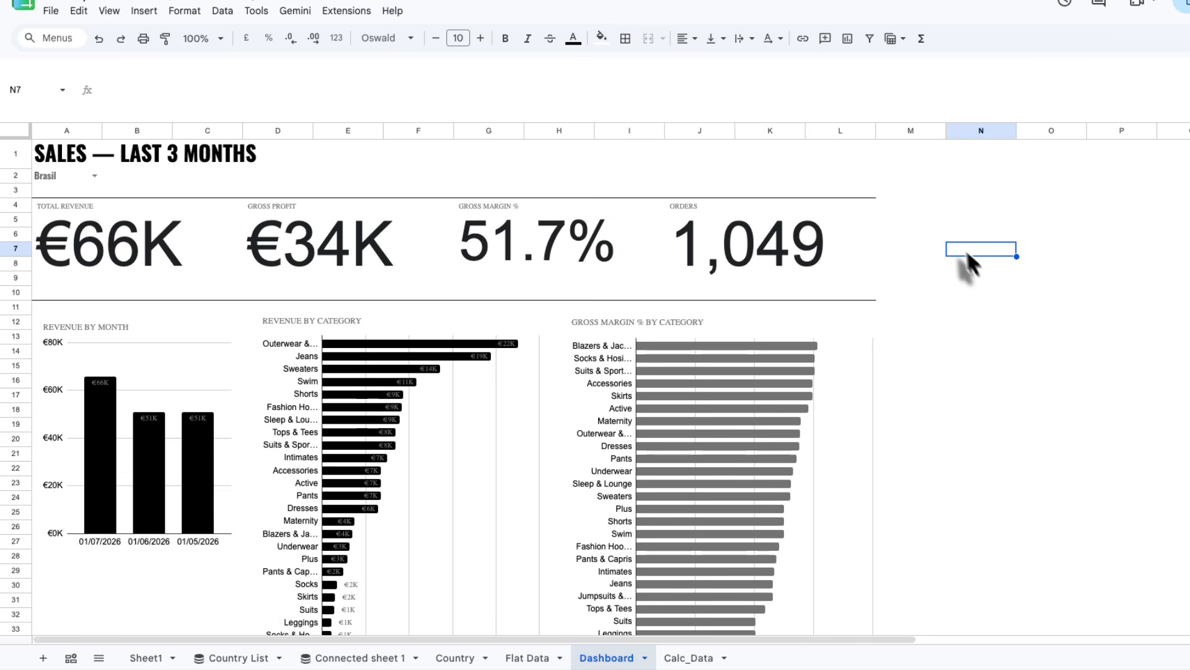
scroll(873, 200, down, 3)
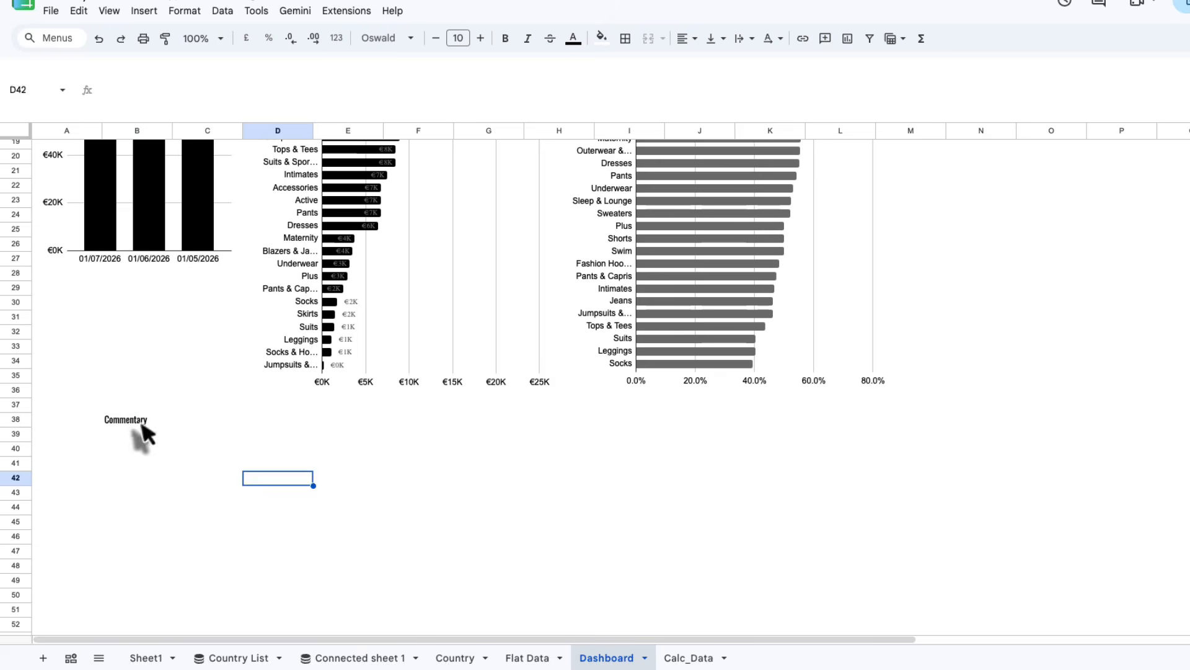
drag(141, 424, 843, 577)
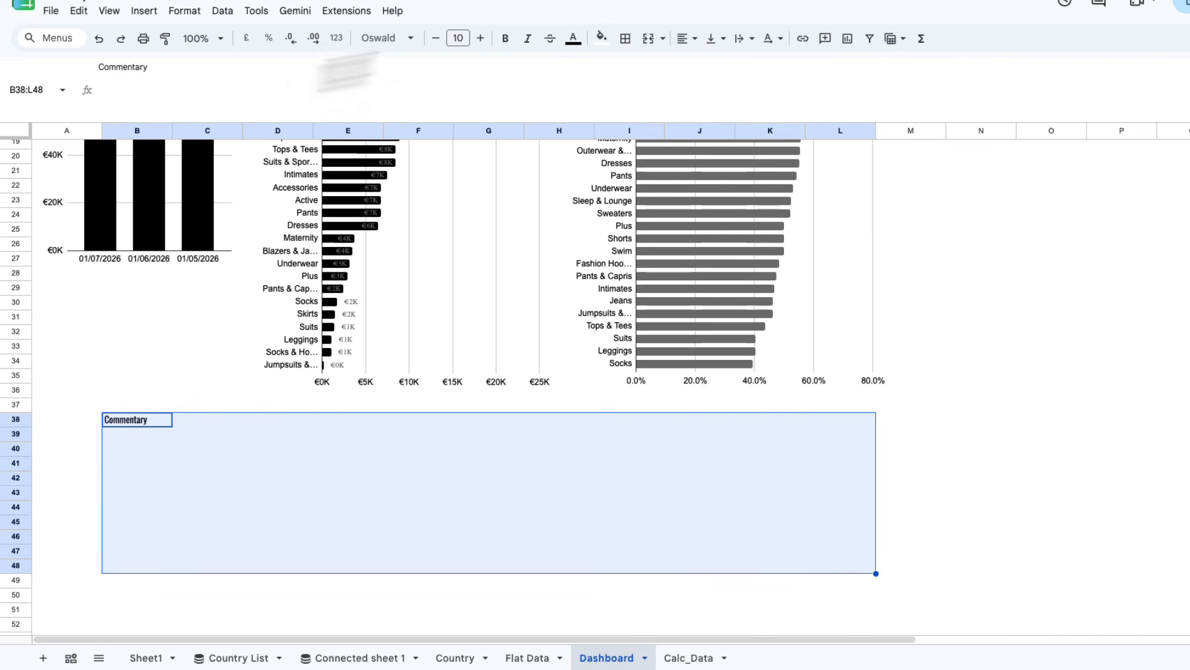
click(626, 38)
click(726, 76)
click(496, 480)
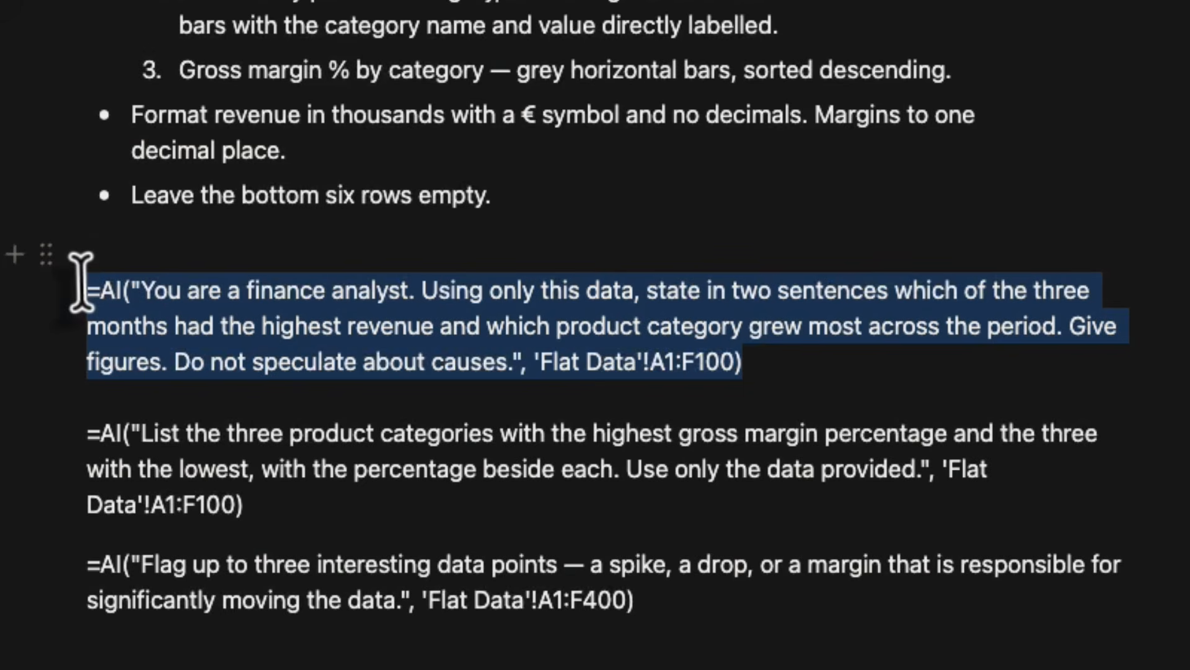
- Copy the =AI finance analyst formula from the notes into cell B40 of the Dashboard, merged across B40:L41
right_click(296, 328)
click(310, 337)
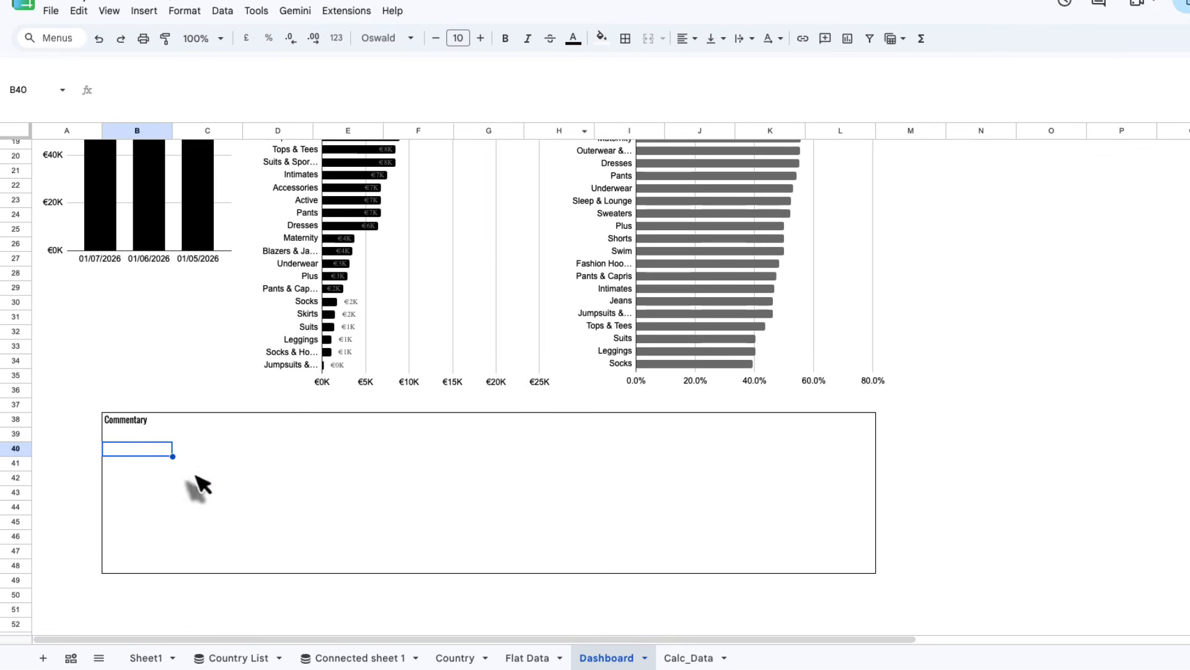
right_click(161, 454)
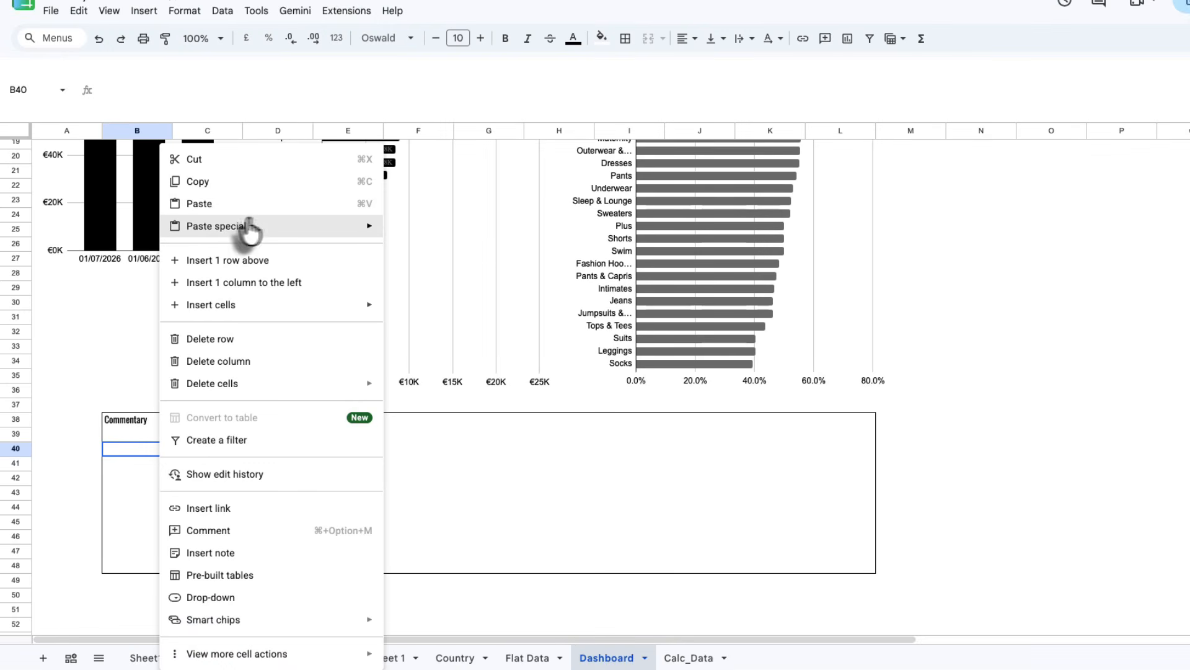
click(237, 210)
click(124, 458)
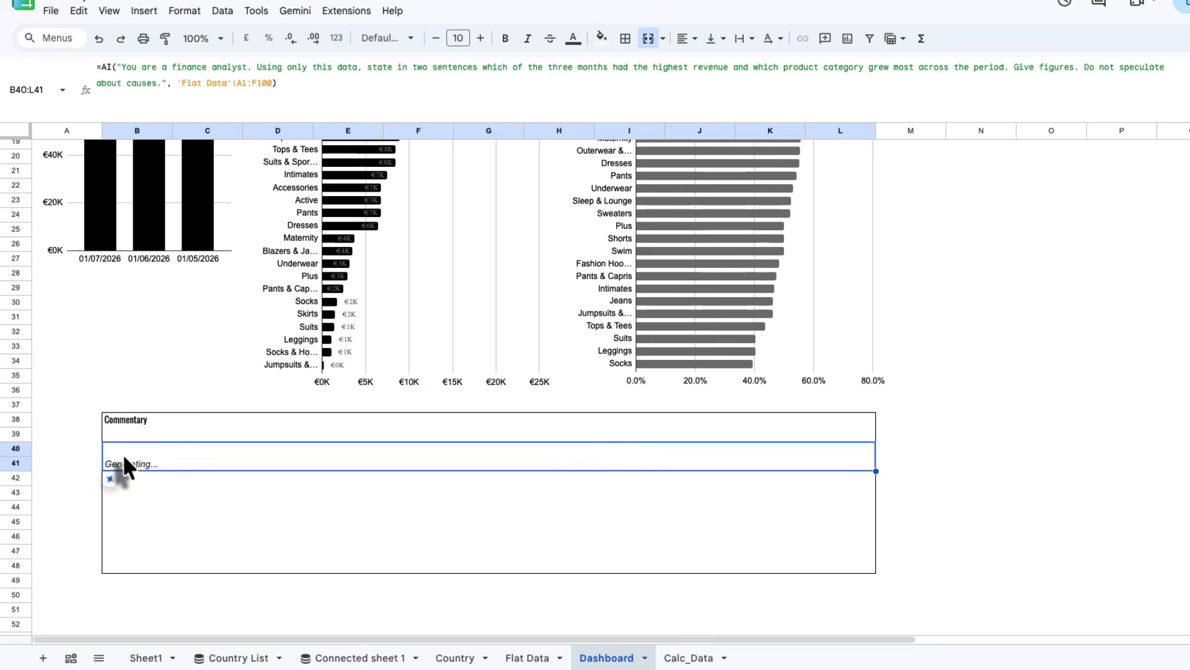
click(138, 486)
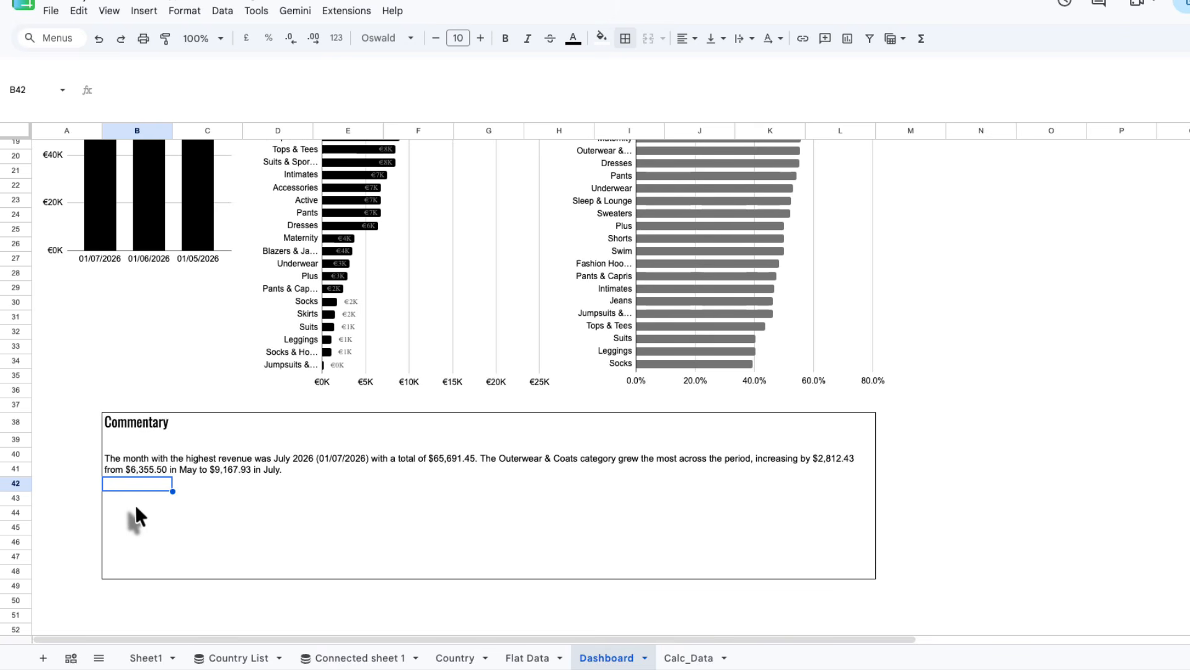
- In the notes, change the range of the interesting data points formula to 'Flat Data'!A1:F100 and copy the formula
click(135, 504)
key(super+Tab)
drag(757, 419, 440, 388)
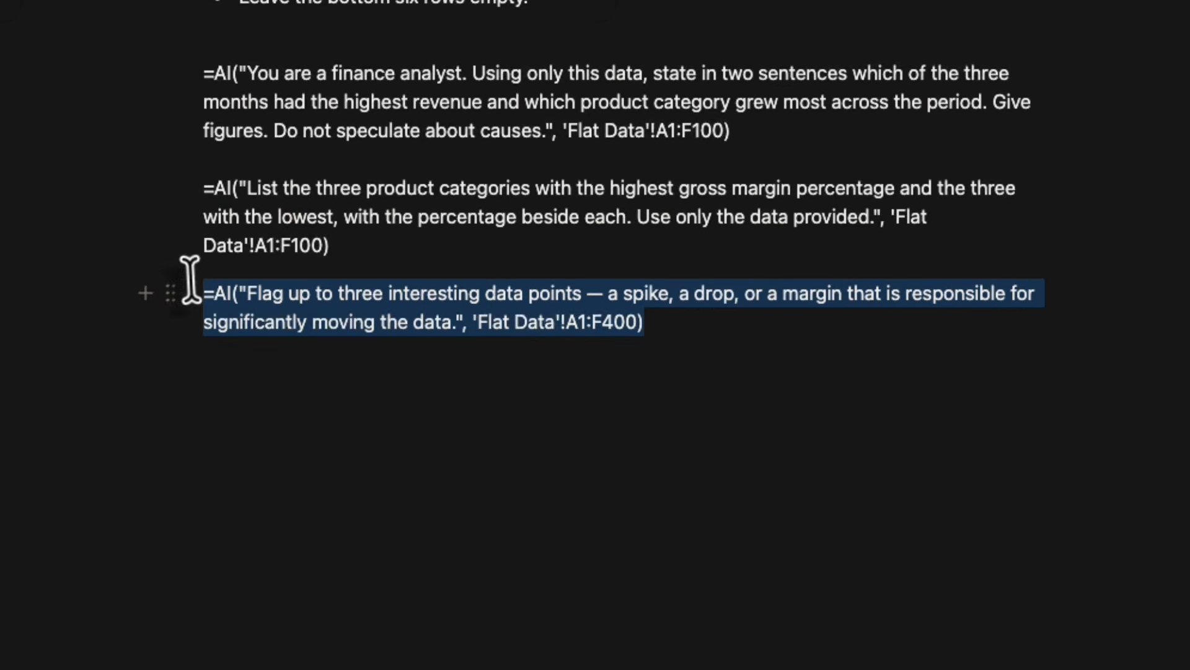
click(612, 322)
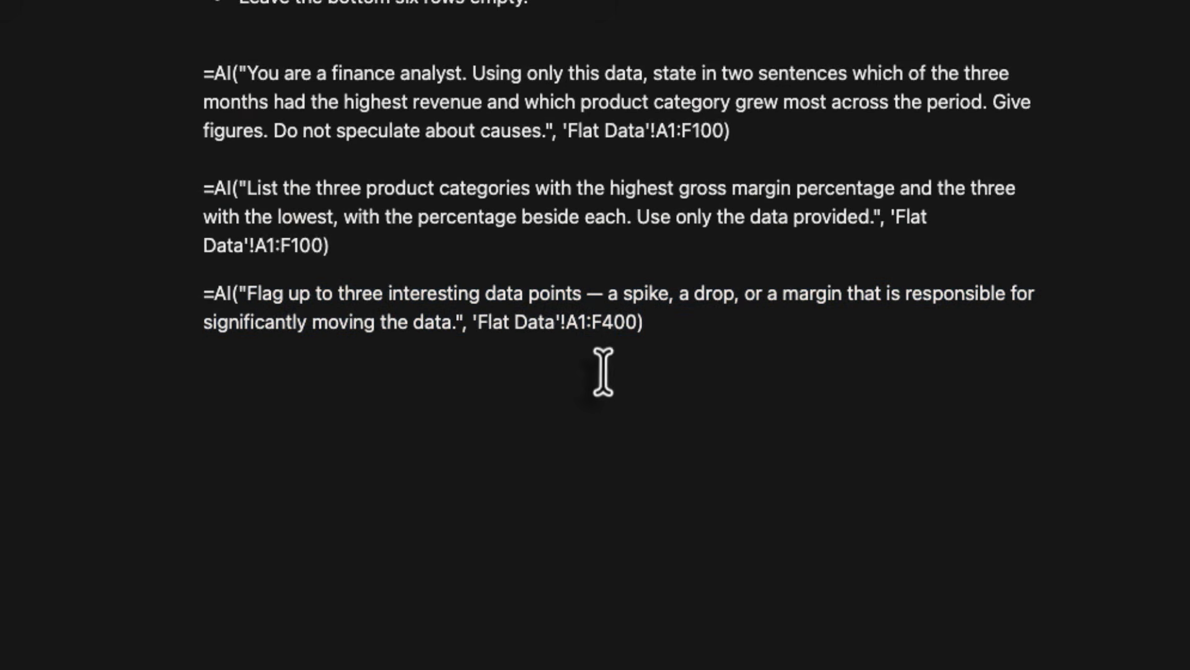
key(BackSpace)
text(1)
key(super+Tab)
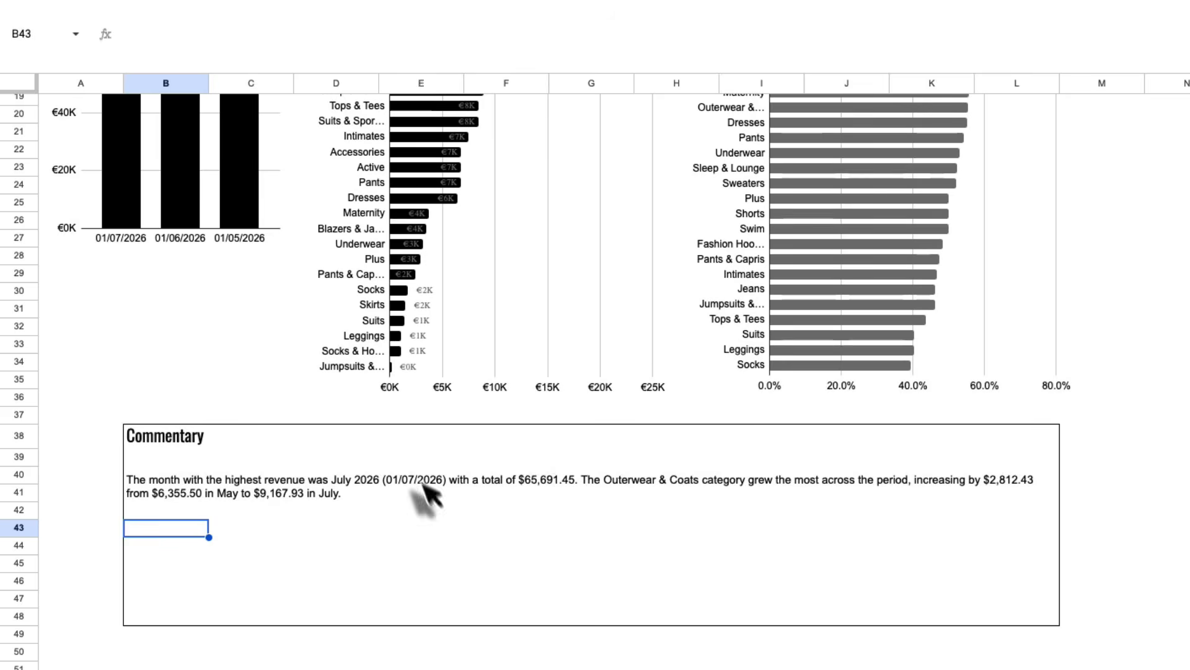
- Paste the =AI formula that flags up to three interesting data points into B43, merged across B43:L45
right_click(202, 535)
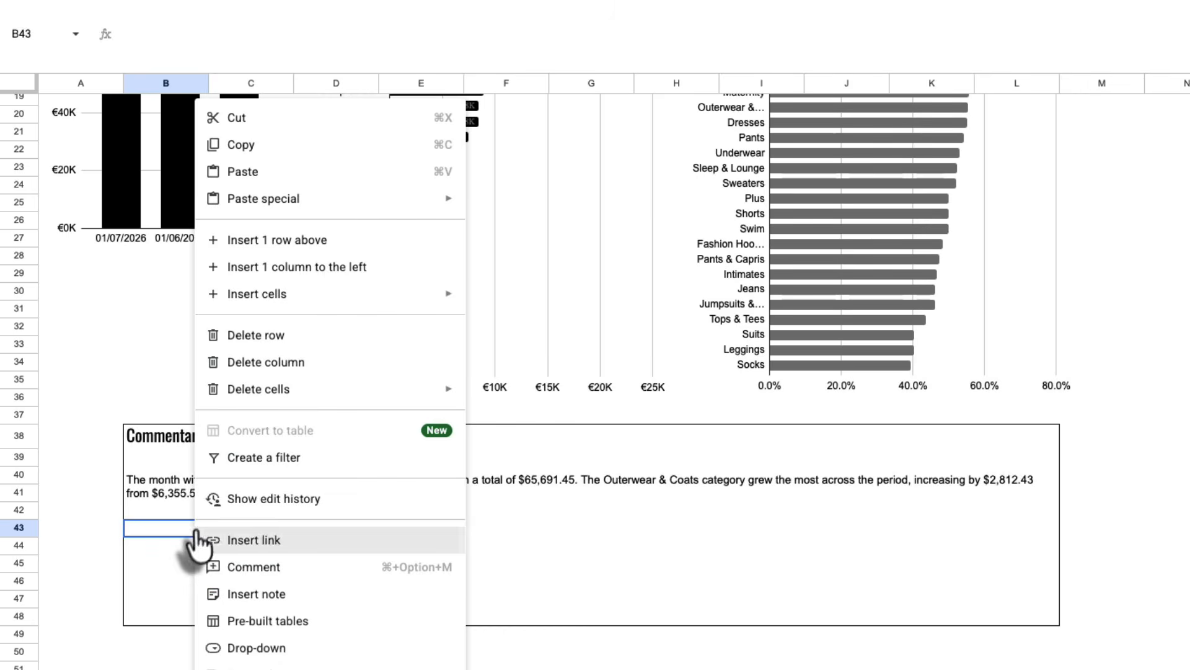
click(289, 176)
click(180, 648)
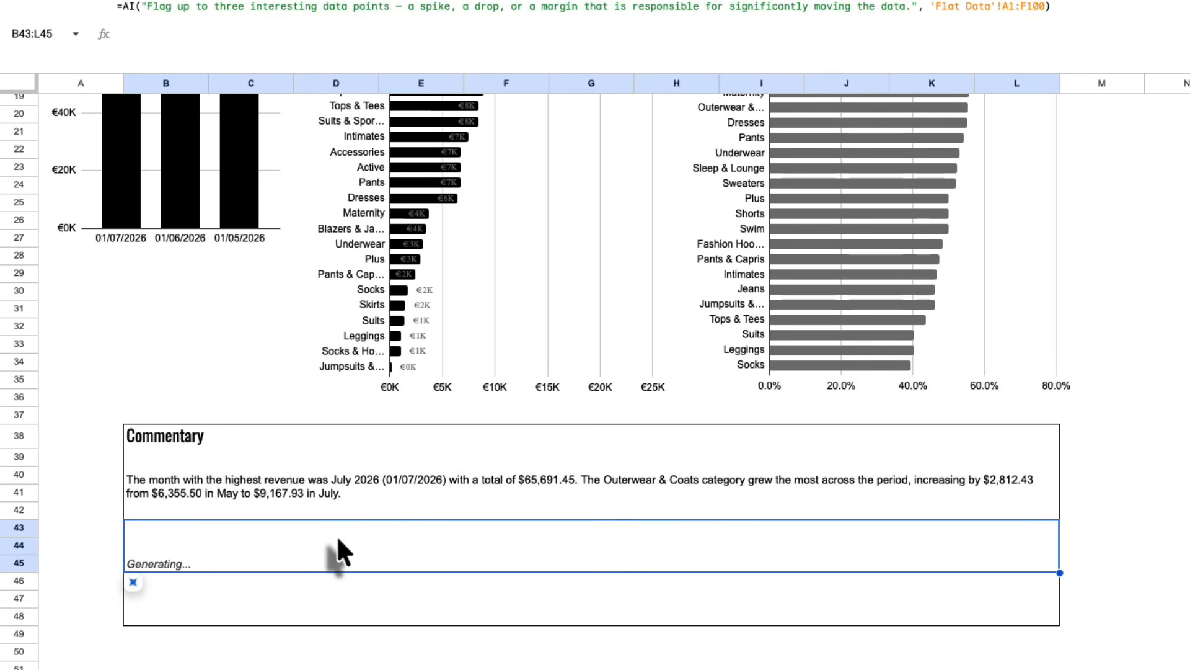
click(503, 651)
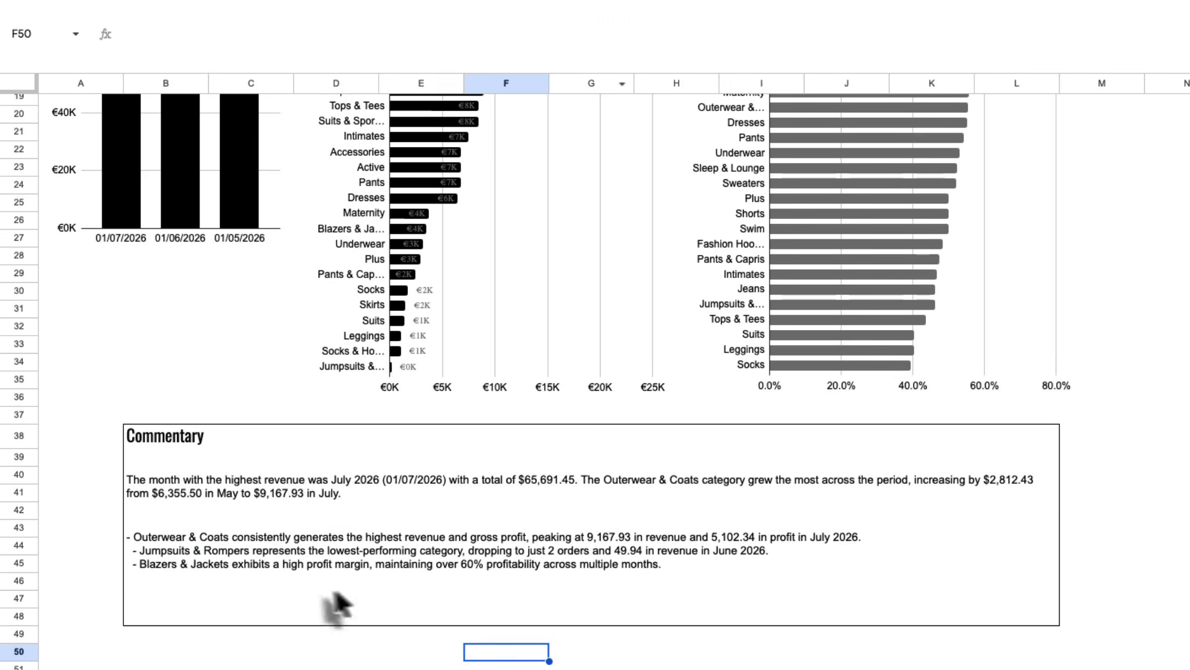
click(243, 544)
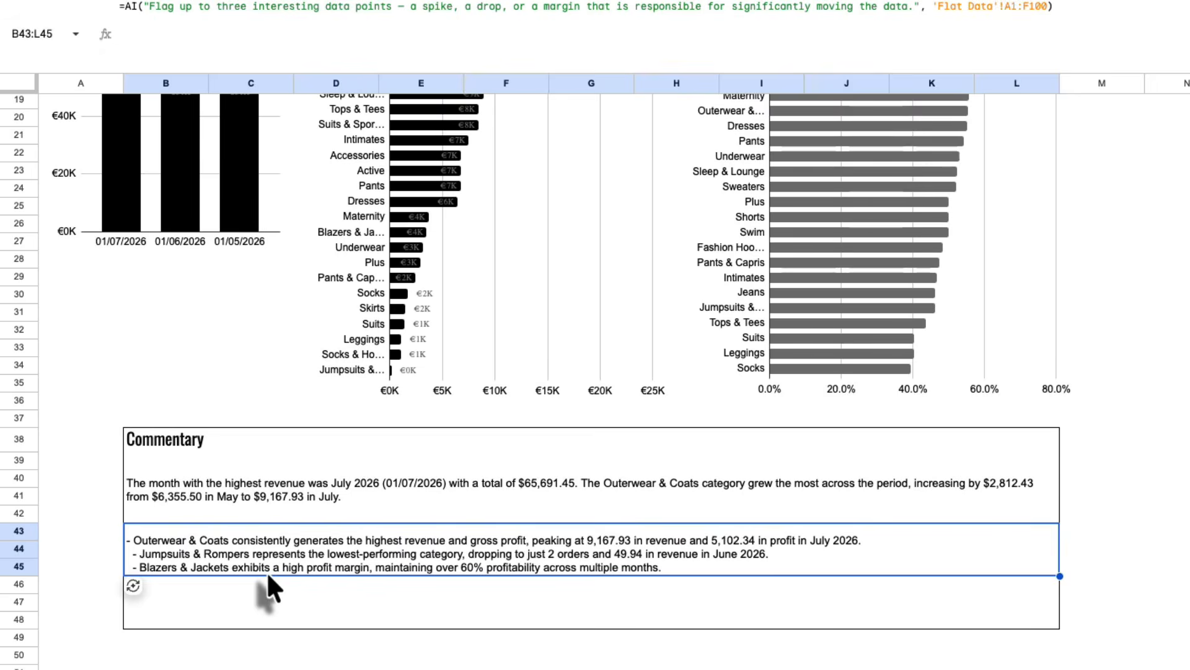
- Narrow the plot areas of the Gross Margin % by Category and Revenue by Category charts to give the category names more room
scroll(600, 526, up, 5)
click(784, 318)
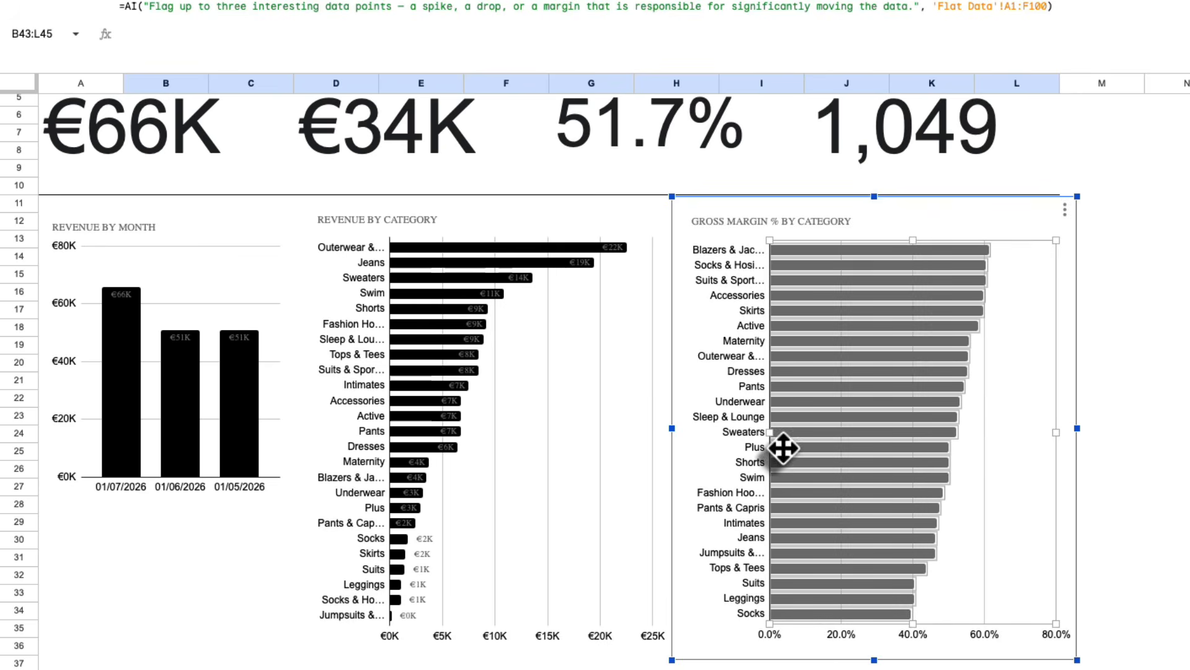
drag(770, 432, 808, 432)
drag(390, 473, 418, 472)
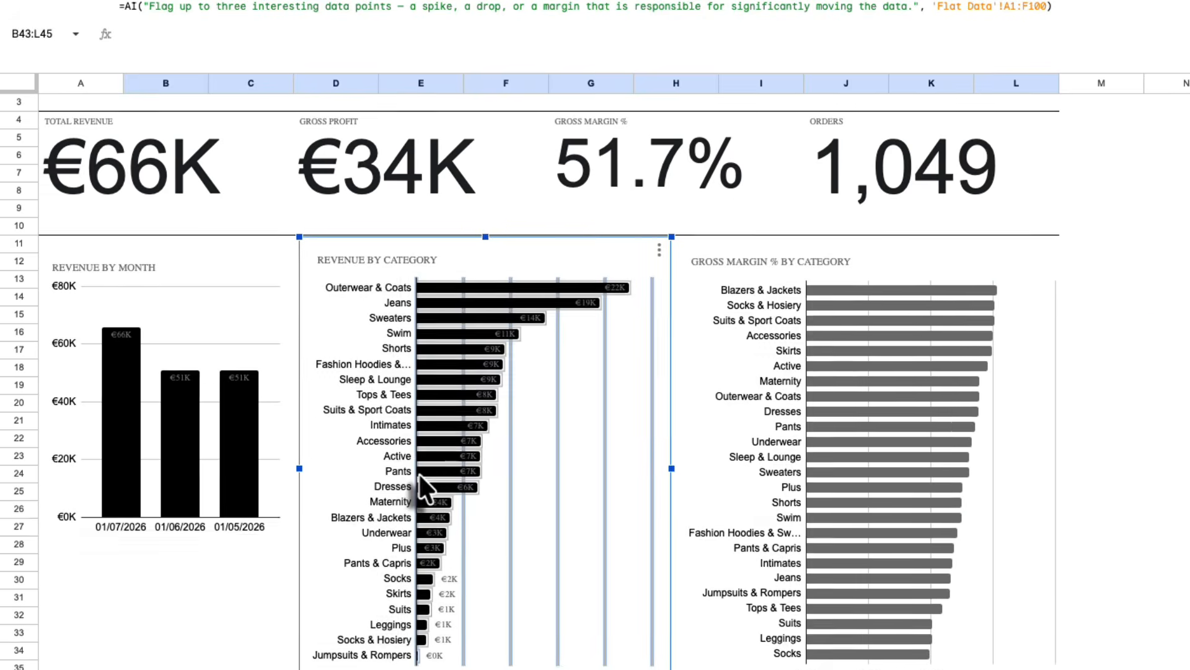
click(1176, 301)
- Check the dashboard down to the commentary and insert one column before column A
scroll(1176, 302, down, 3)
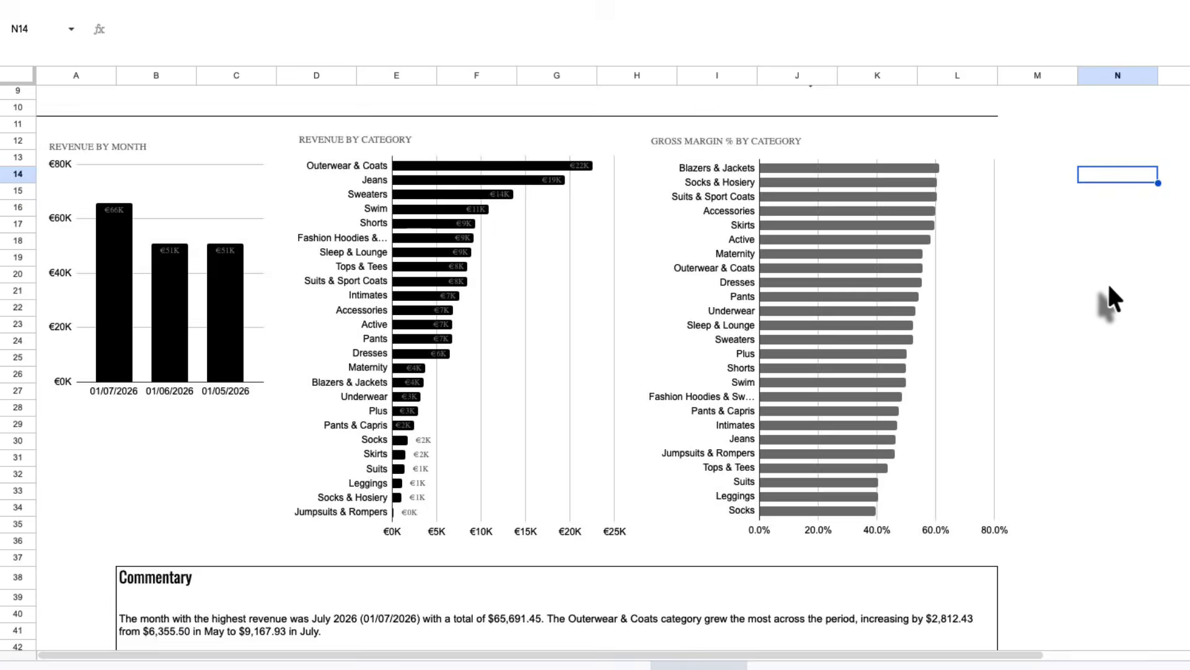
scroll(1109, 287, down, 3)
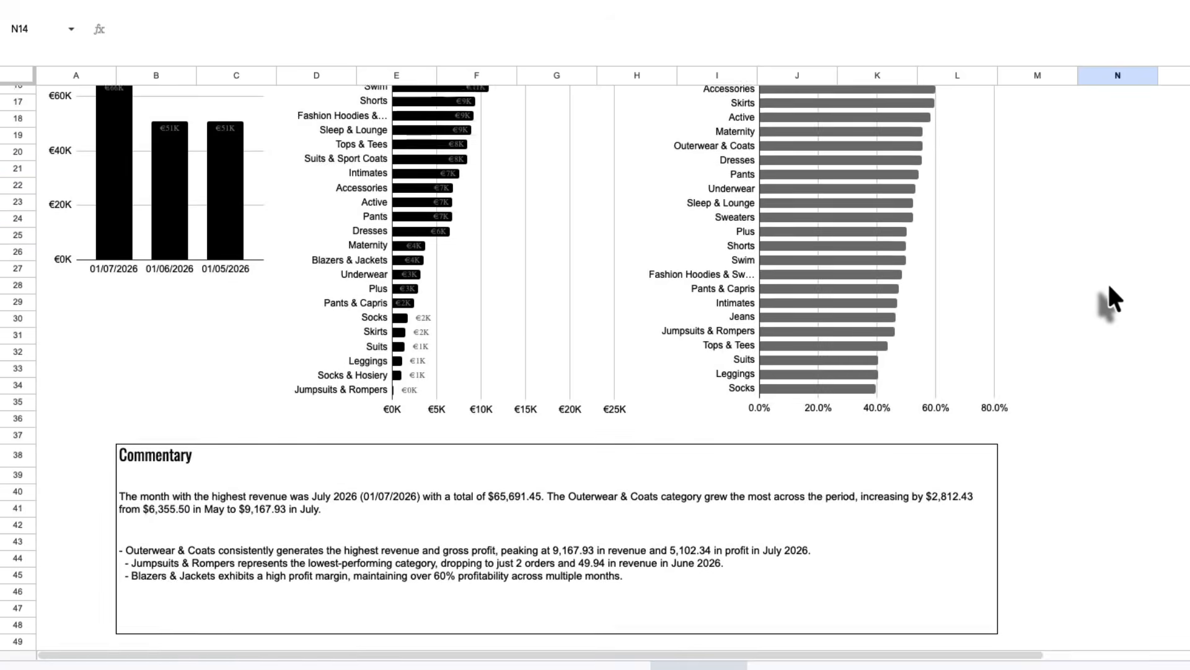
scroll(1110, 287, up, 6)
right_click(75, 75)
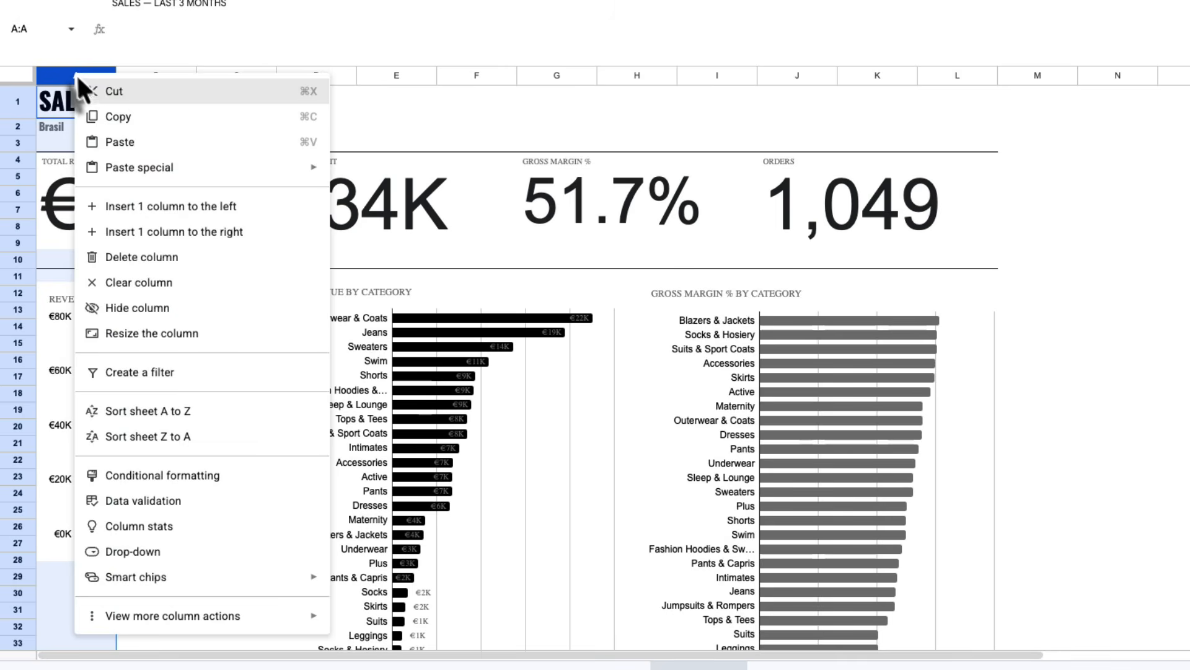
click(128, 205)
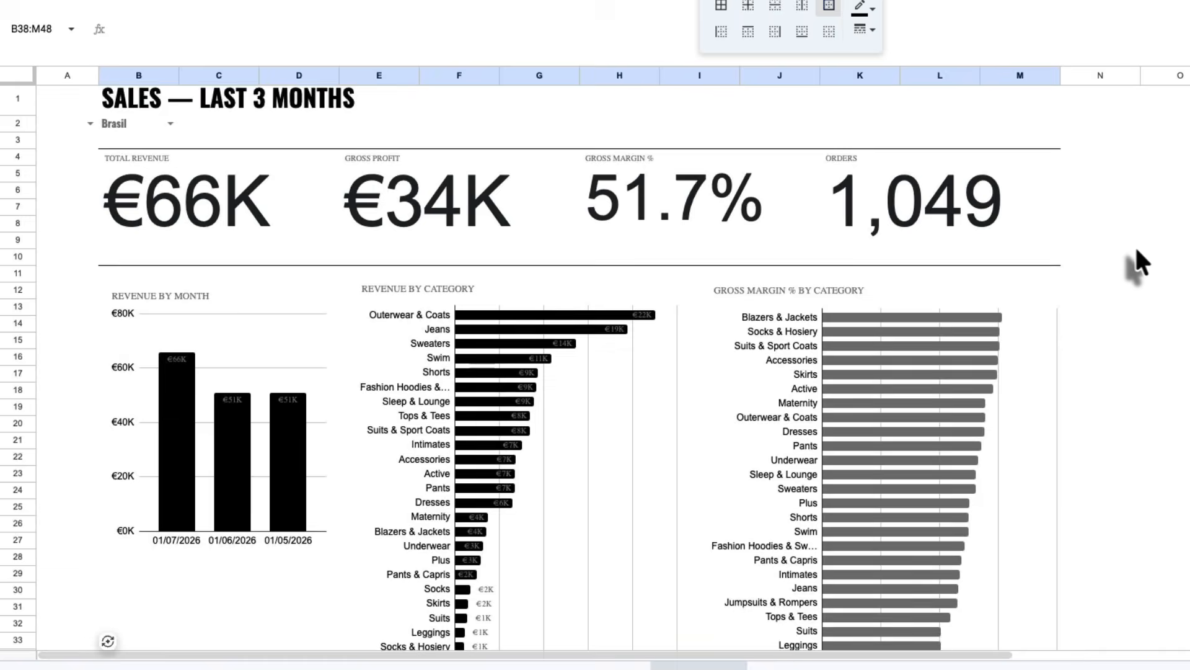
- Set the Country parameter in C2 to Australia and check the refreshed Flat Data and Dashboard sheets
scroll(1134, 244, down, 5)
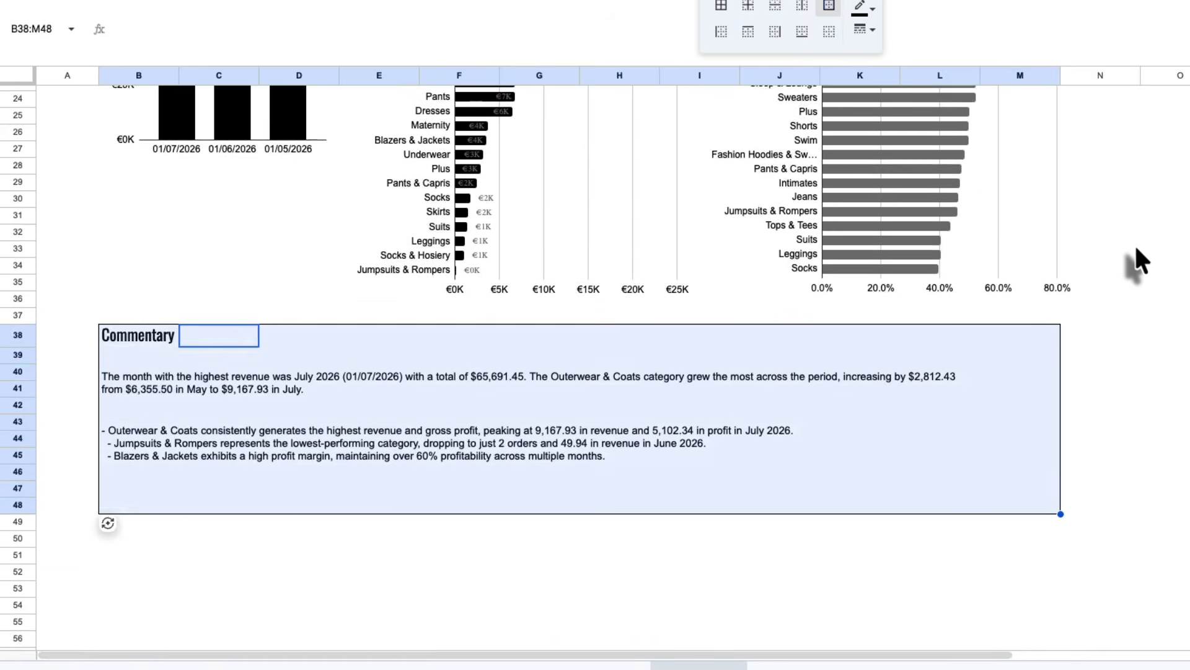
scroll(1135, 243, up, 5)
scroll(1119, 242, up, 2)
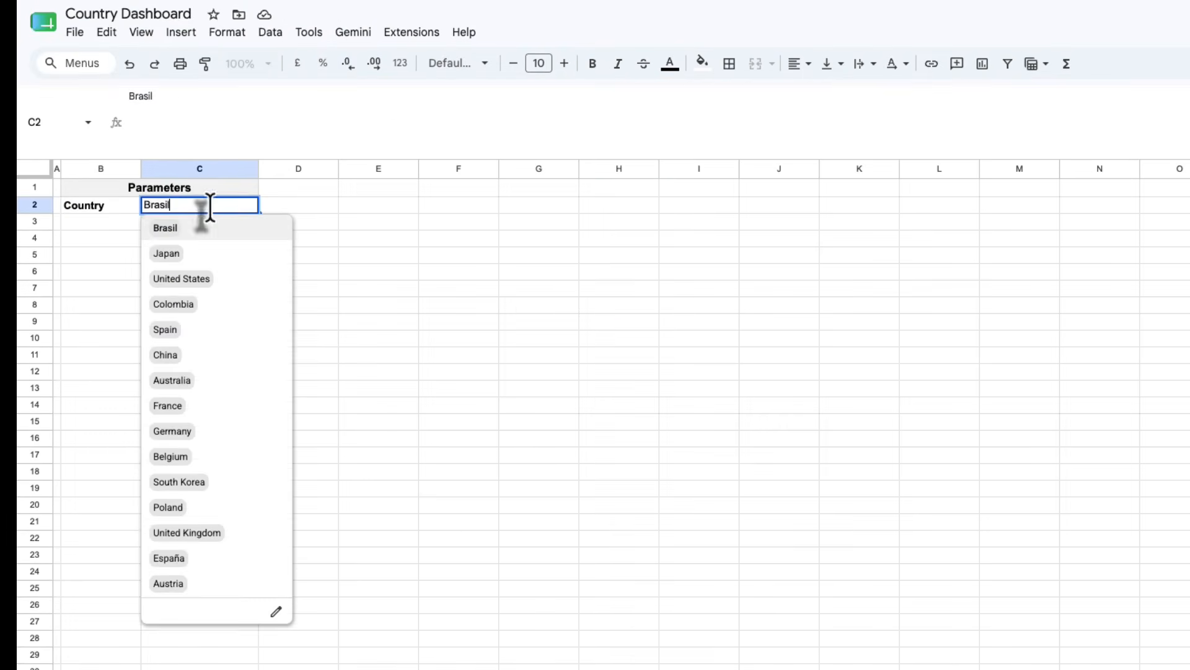
click(177, 381)
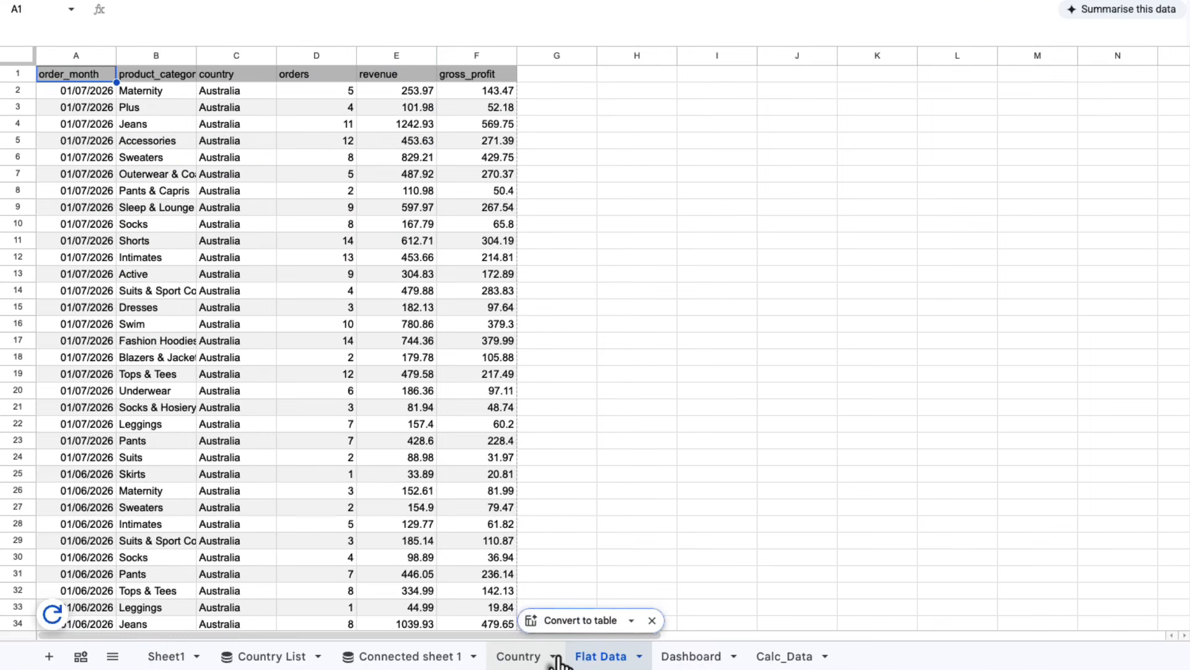
click(691, 656)
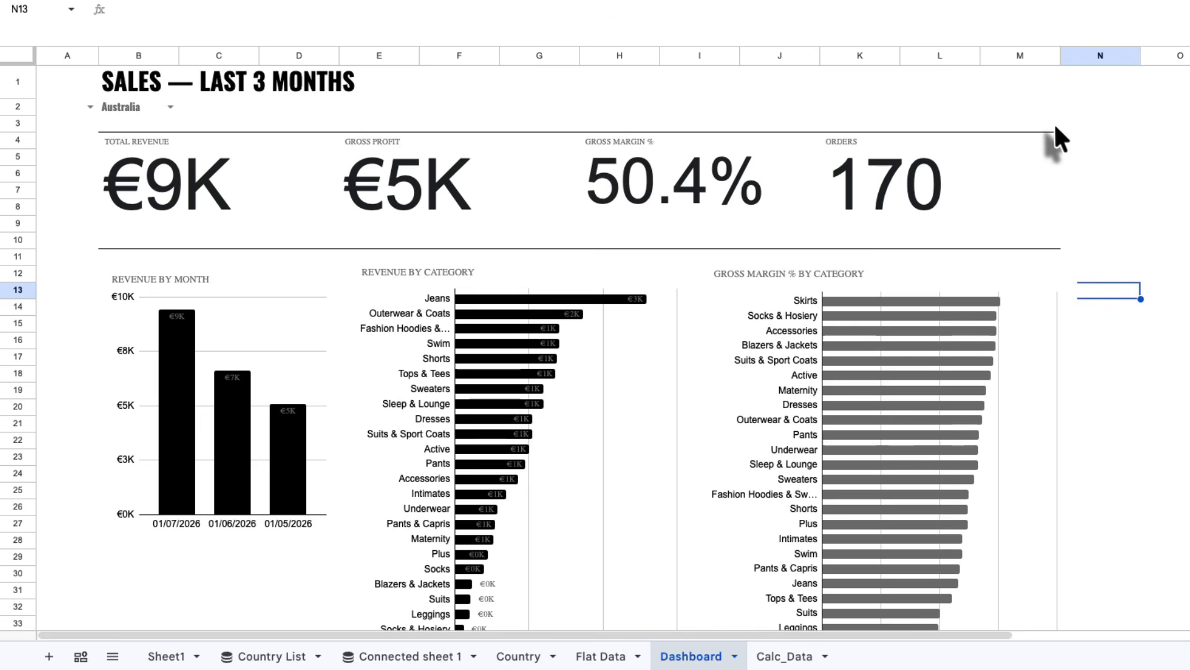
click(600, 656)
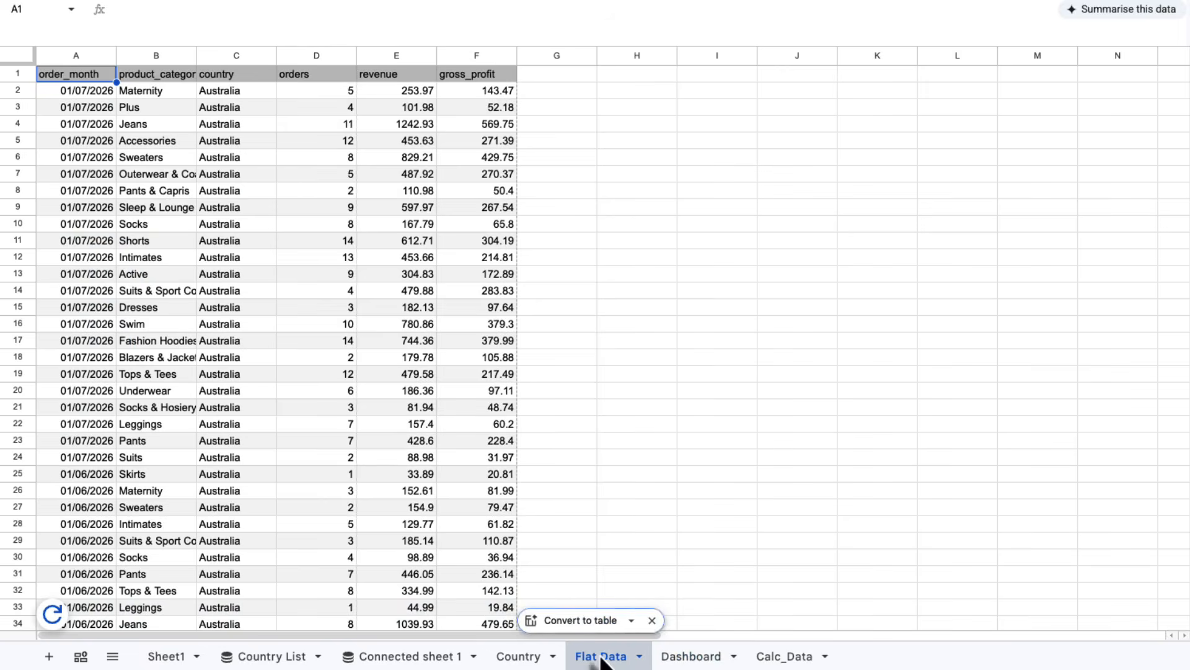
click(694, 656)
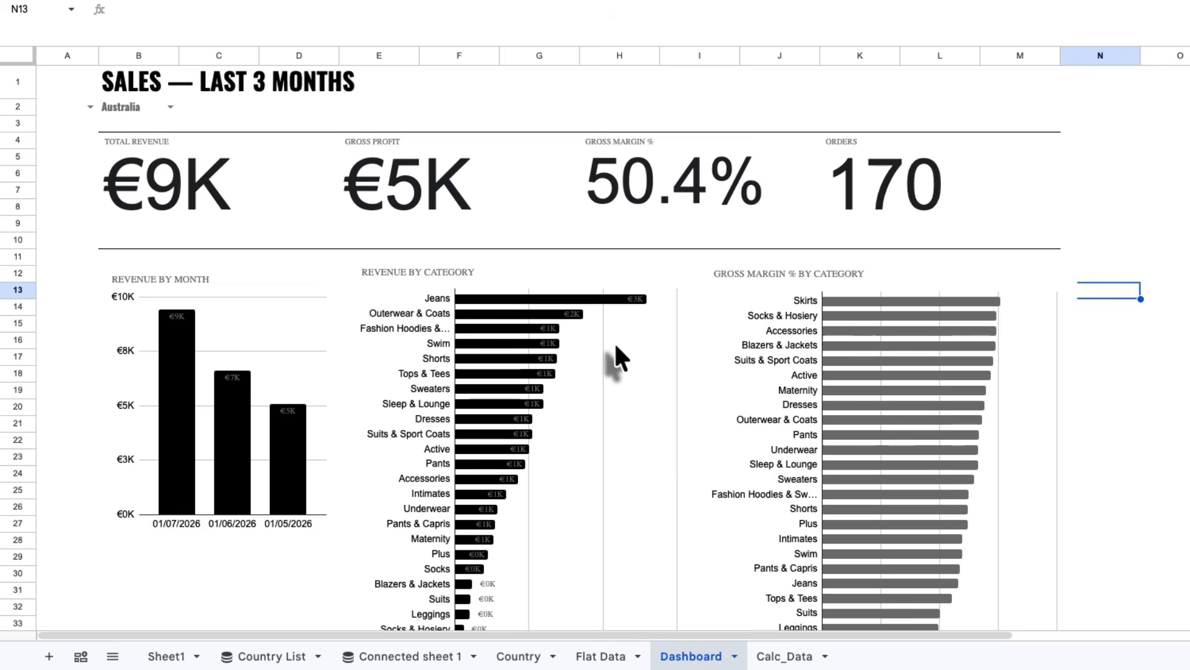
- Regenerate the AI commentary in B40:L41 and B43:L45 from the current country's data and review it against the dashboard
scroll(613, 341, down, 5)
click(592, 434)
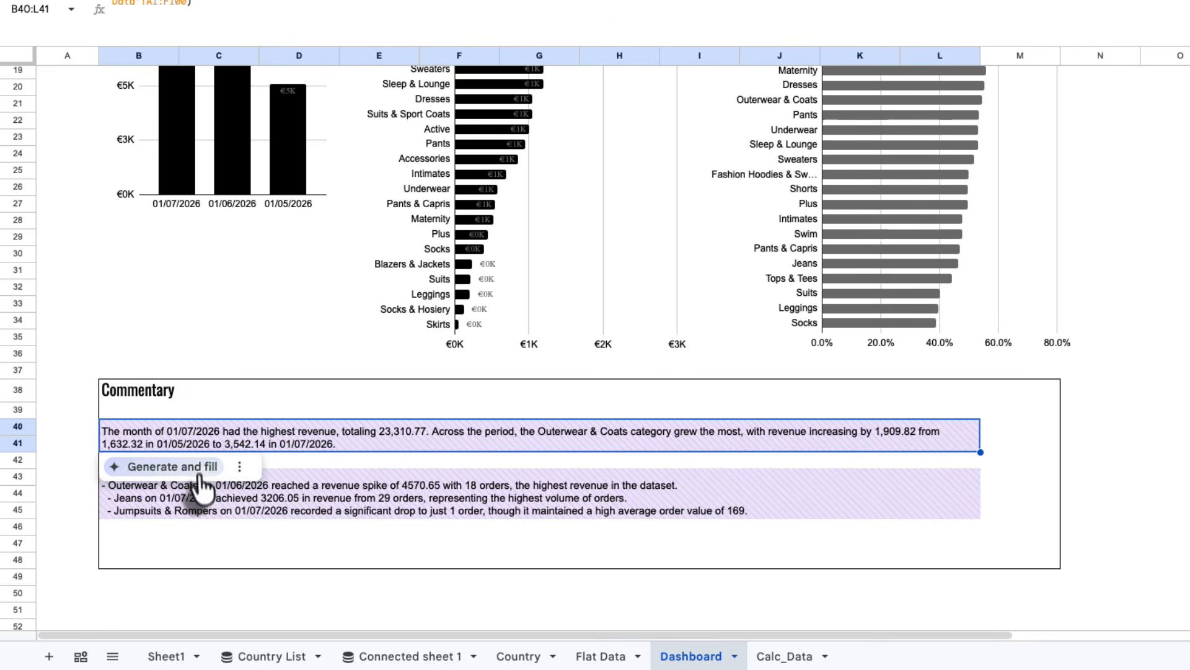
click(198, 470)
click(223, 507)
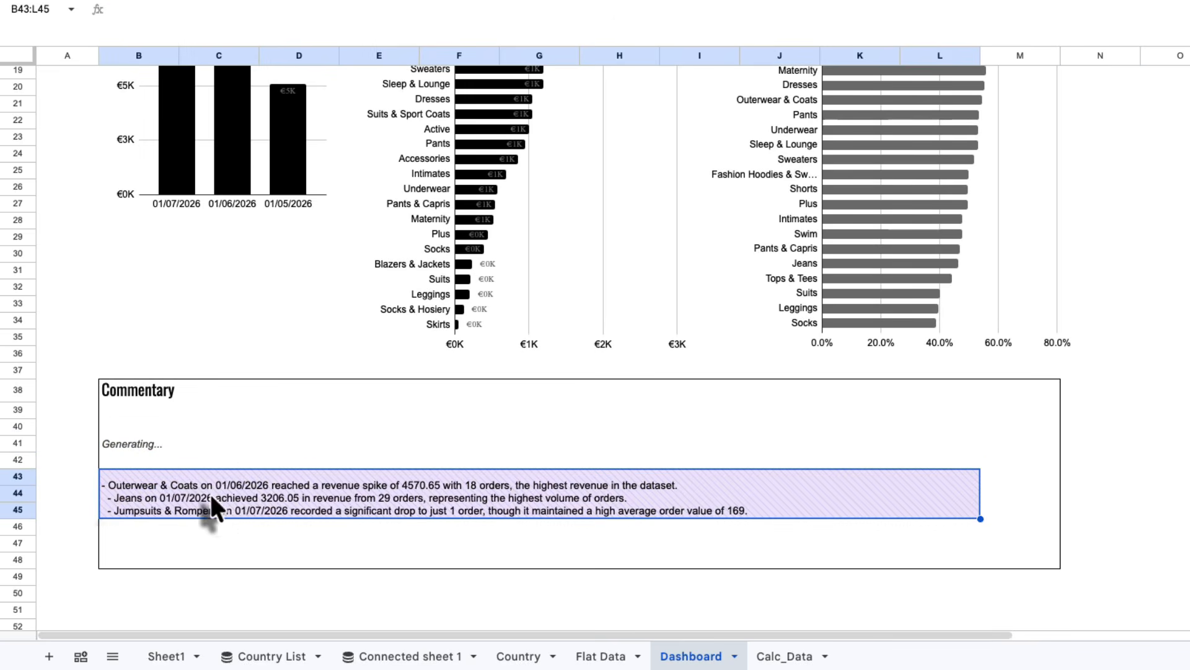
click(179, 535)
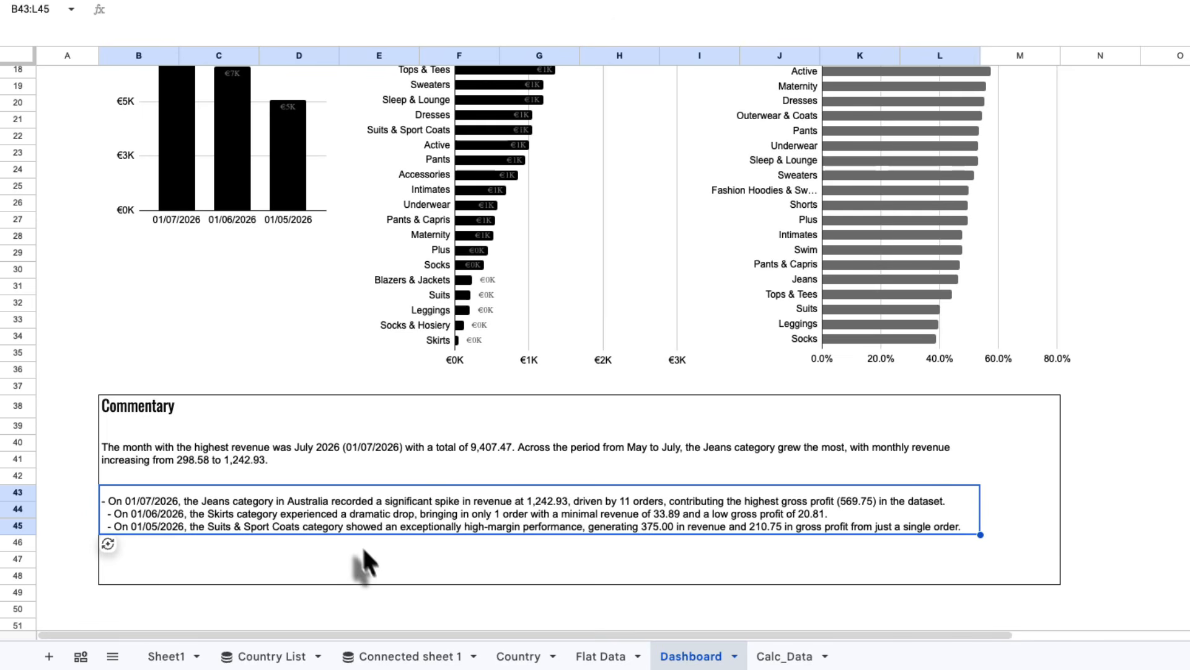
click(312, 452)
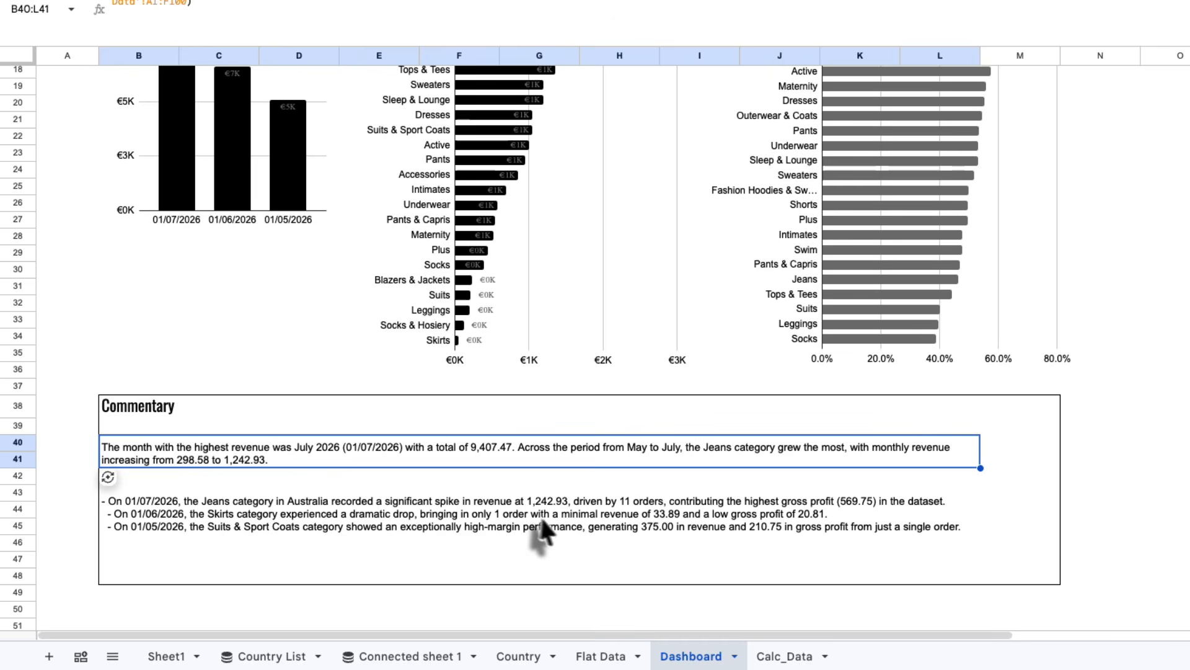
scroll(550, 549, up, 5)
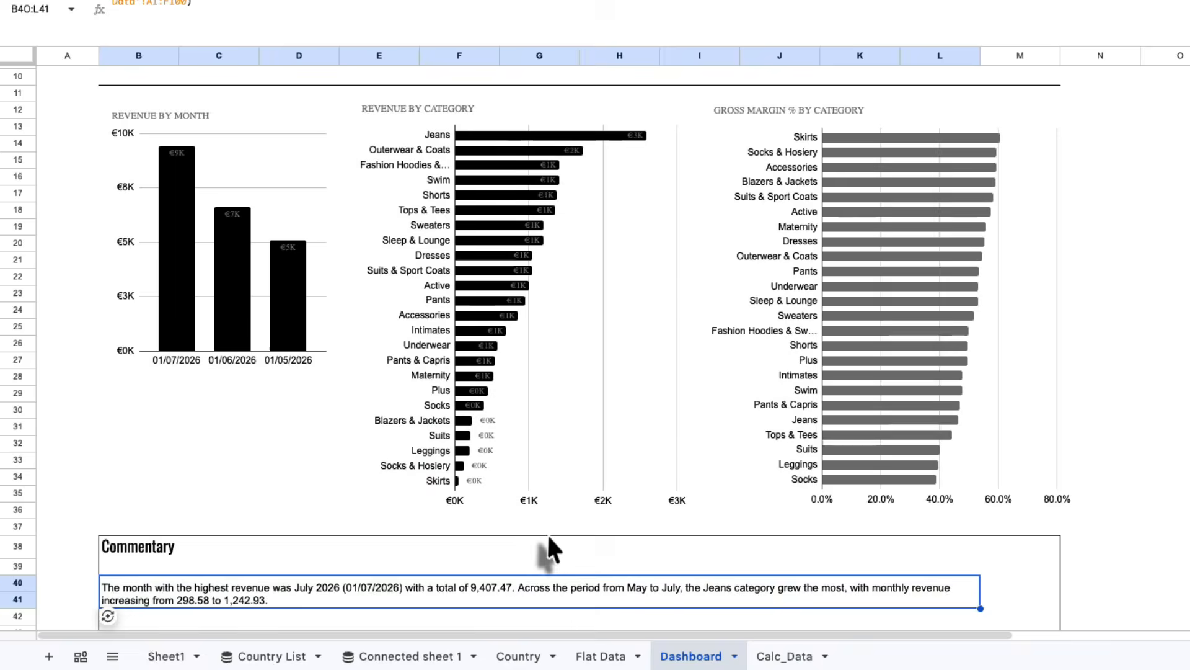
click(1189, 340)
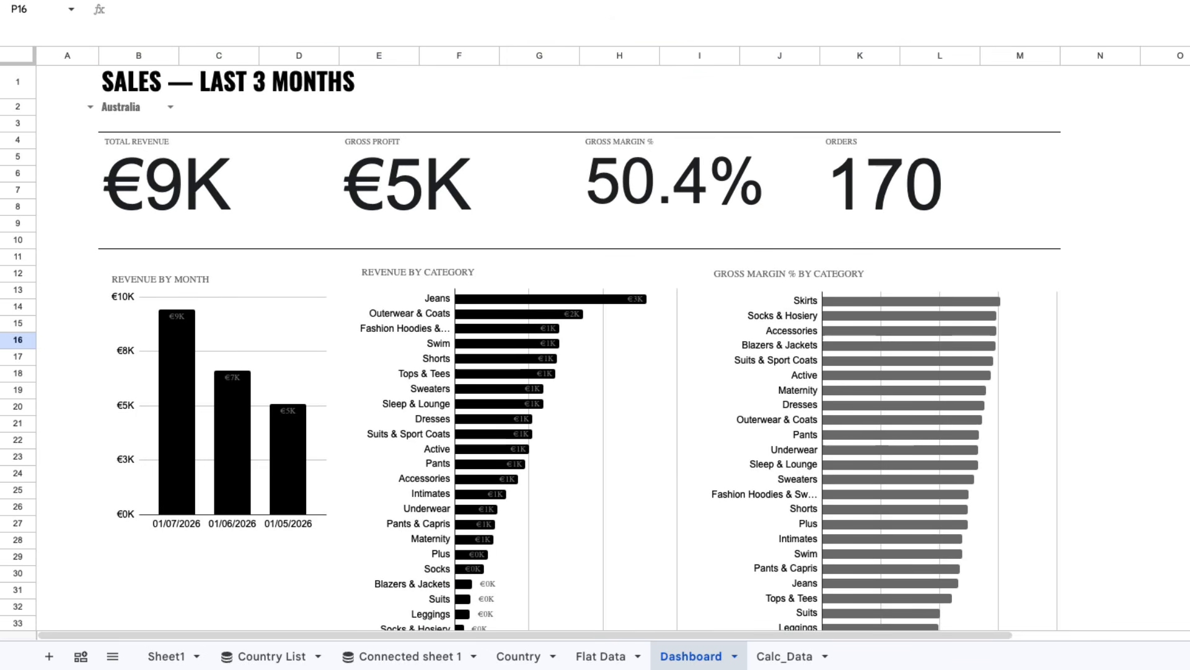